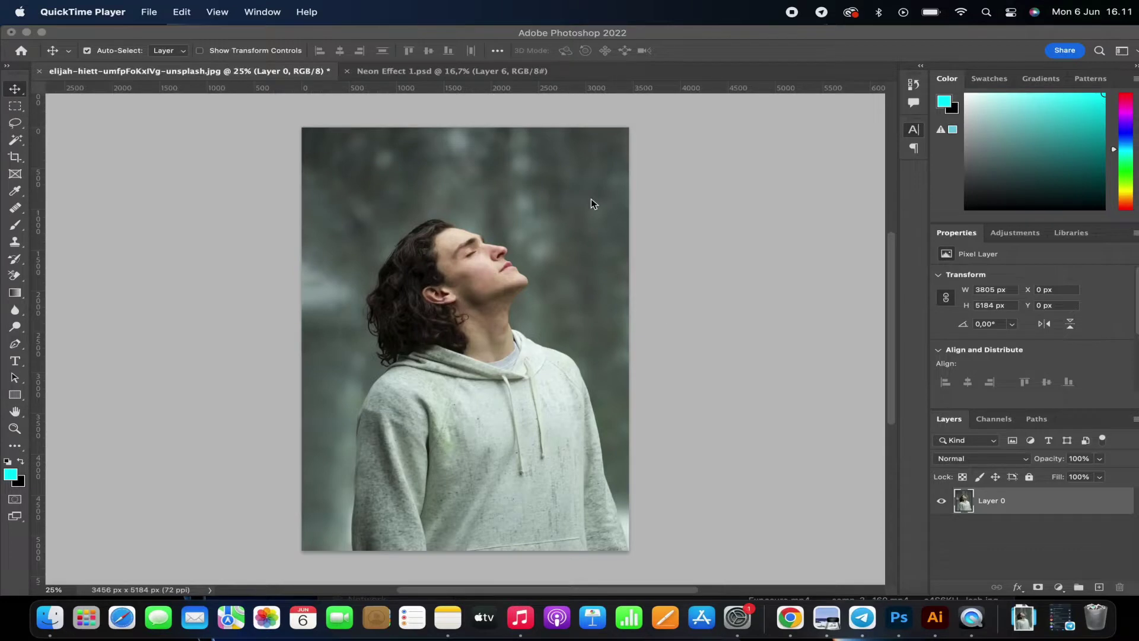
Set the foreground color to white and the Brush to 100% hardness, and add a new layer above the photo.
{"action": "left_click", "coordinate": [8, 461]}
{"action": "key", "text": "x"}
{"action": "left_click", "coordinate": [16, 224]}
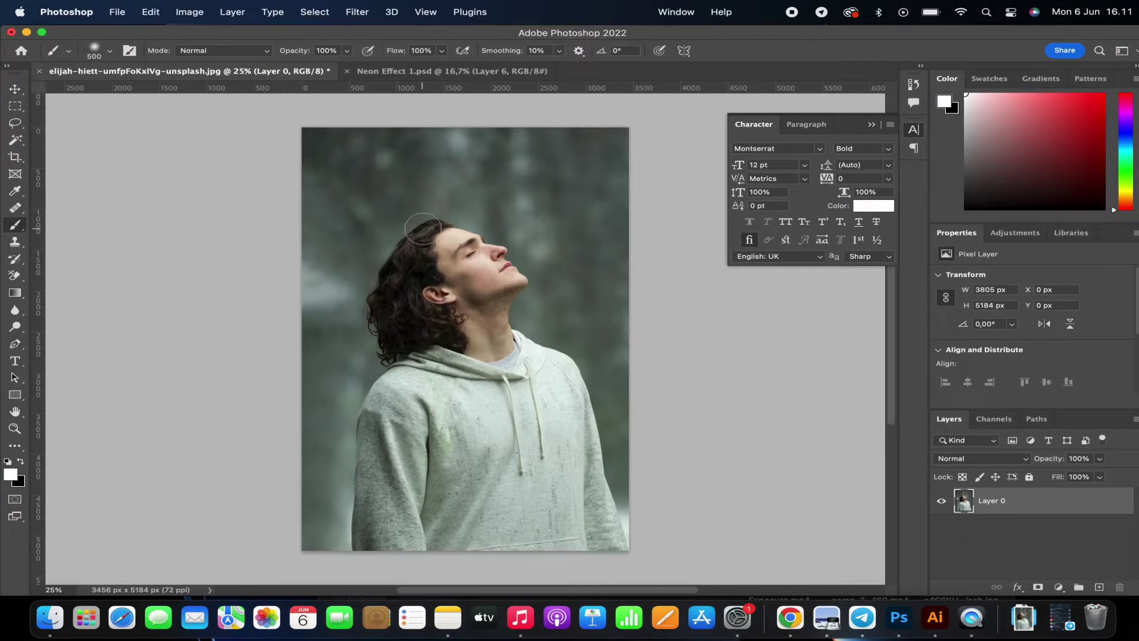
{"action": "left_click", "coordinate": [109, 51]}
{"action": "left_click_drag", "start_coordinate": [125, 121], "coordinate": [181, 122]}
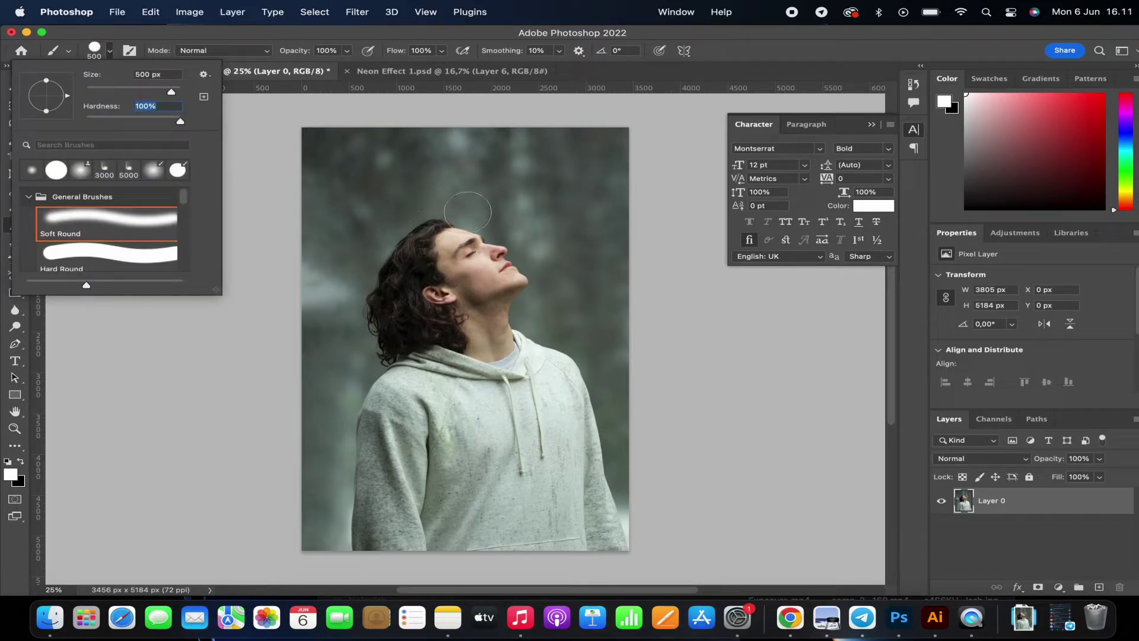
{"action": "left_click", "coordinate": [1098, 587]}
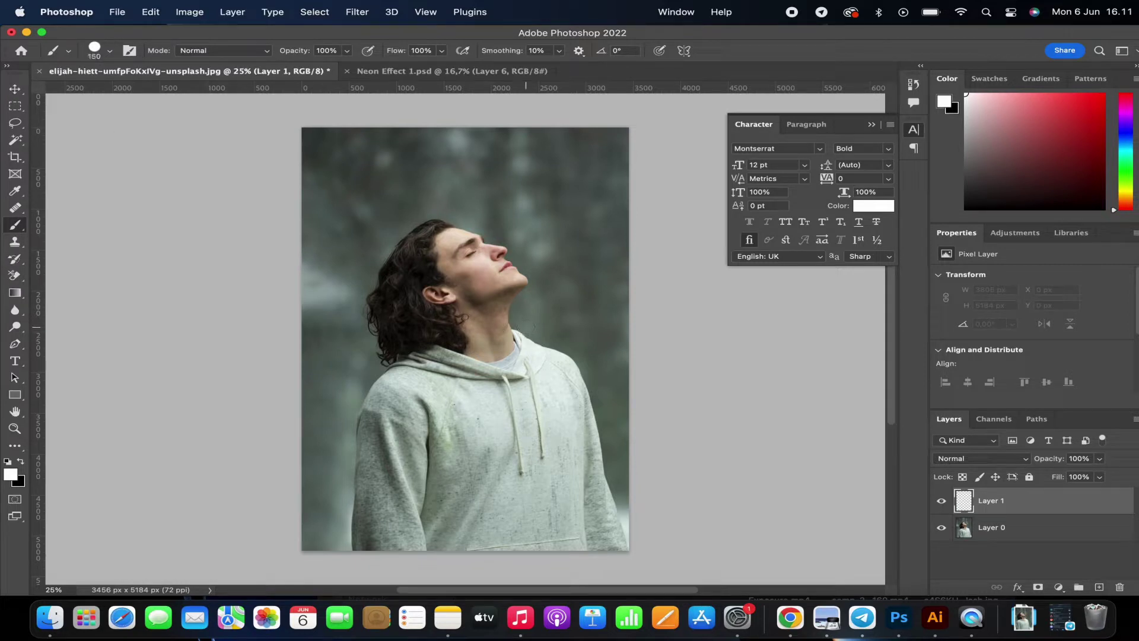
Reduce the brush size to 60 px, testing it with straight diagonal white lines across the man and undoing them.
{"action": "key", "text": "bracketleft"}
{"action": "left_click", "coordinate": [552, 293]}
{"action": "left_click", "coordinate": [280, 509], "text": "shift"}
{"action": "key", "text": "super+z"}
{"action": "key", "text": "bracketleft"}
{"action": "left_click", "coordinate": [376, 455], "text": "shift"}
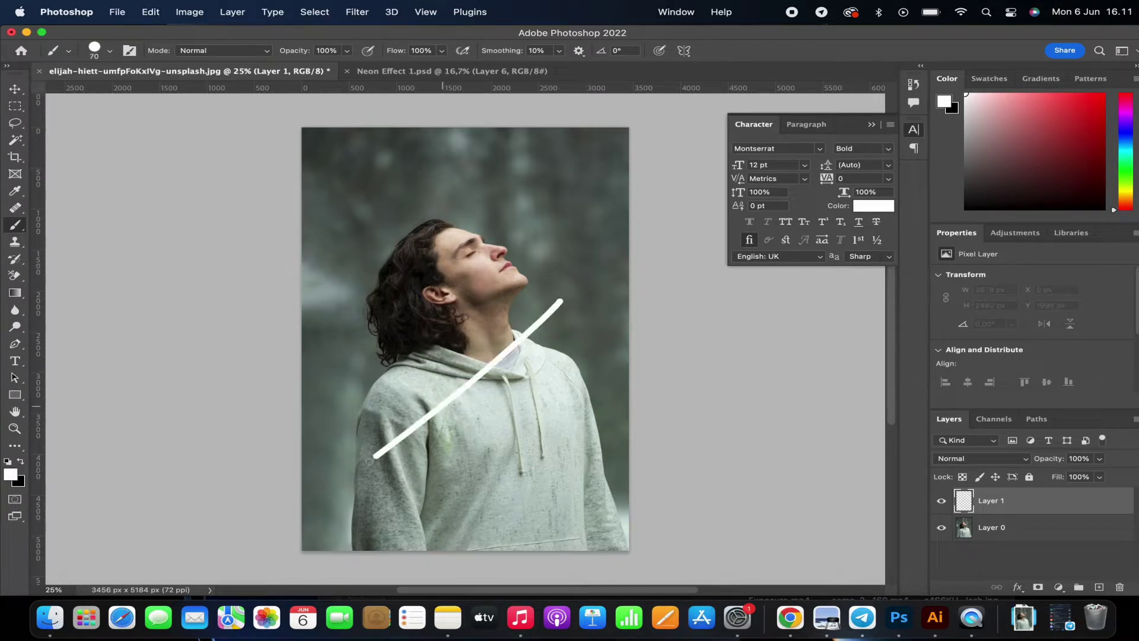
{"action": "key", "text": "super+z"}
{"action": "key", "text": "super+z"}
{"action": "key", "text": "bracketleft"}
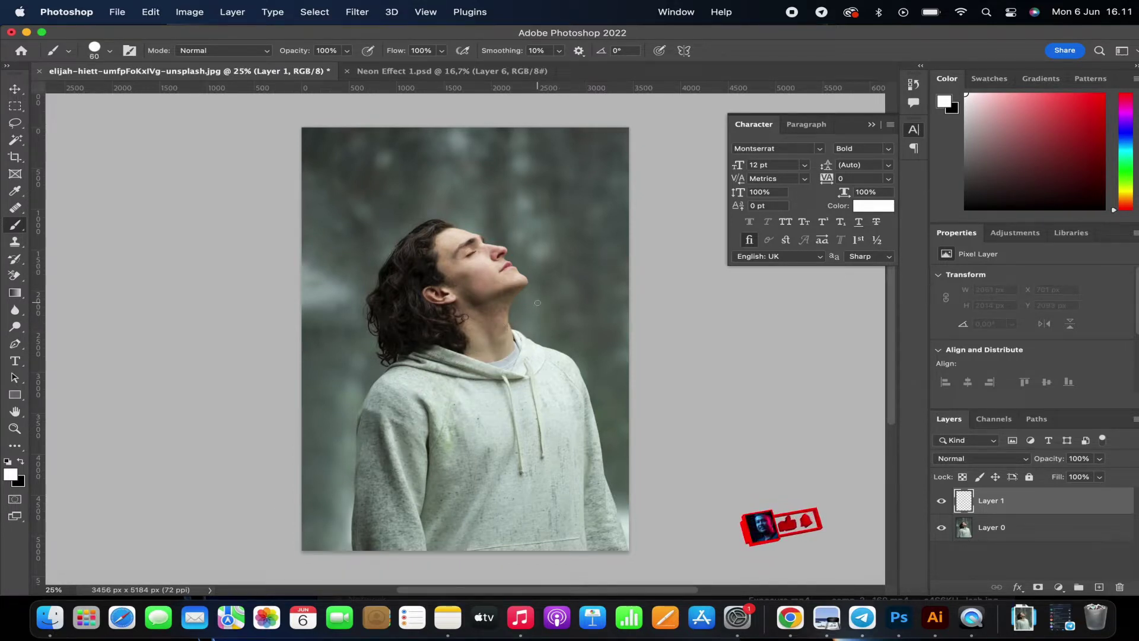
{"action": "left_click", "coordinate": [576, 301]}
{"action": "left_click", "coordinate": [409, 425], "text": "shift"}
{"action": "key", "text": "super+z"}
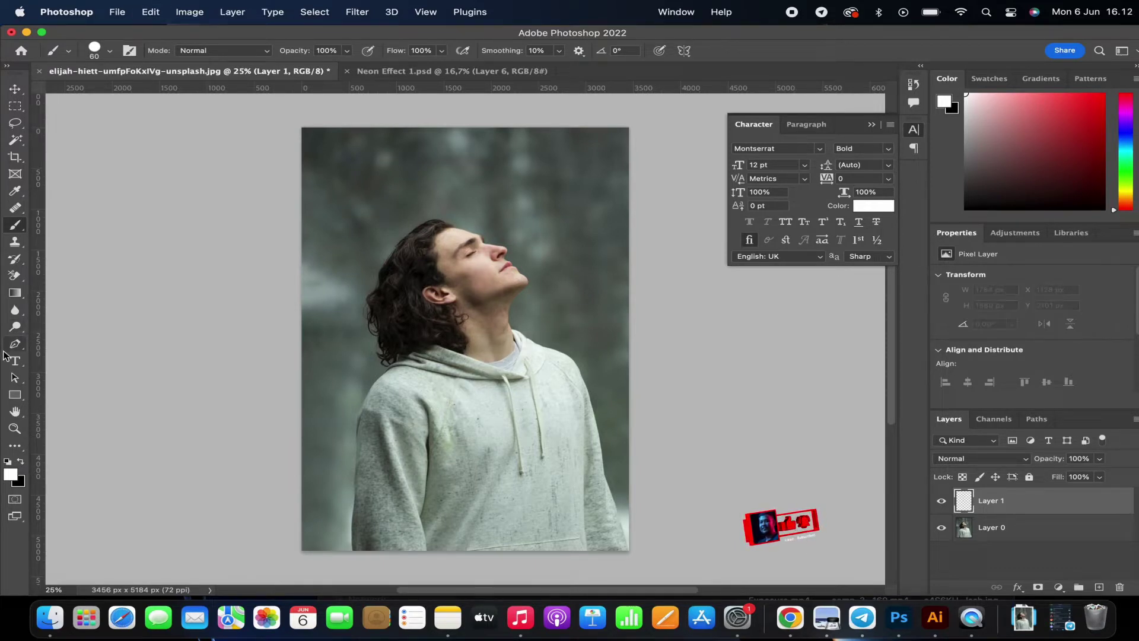
Draw a closed triangular path around the man's head with the Pen tool, about 3086 px wide and 3468 px high.
{"action": "key", "text": "p"}
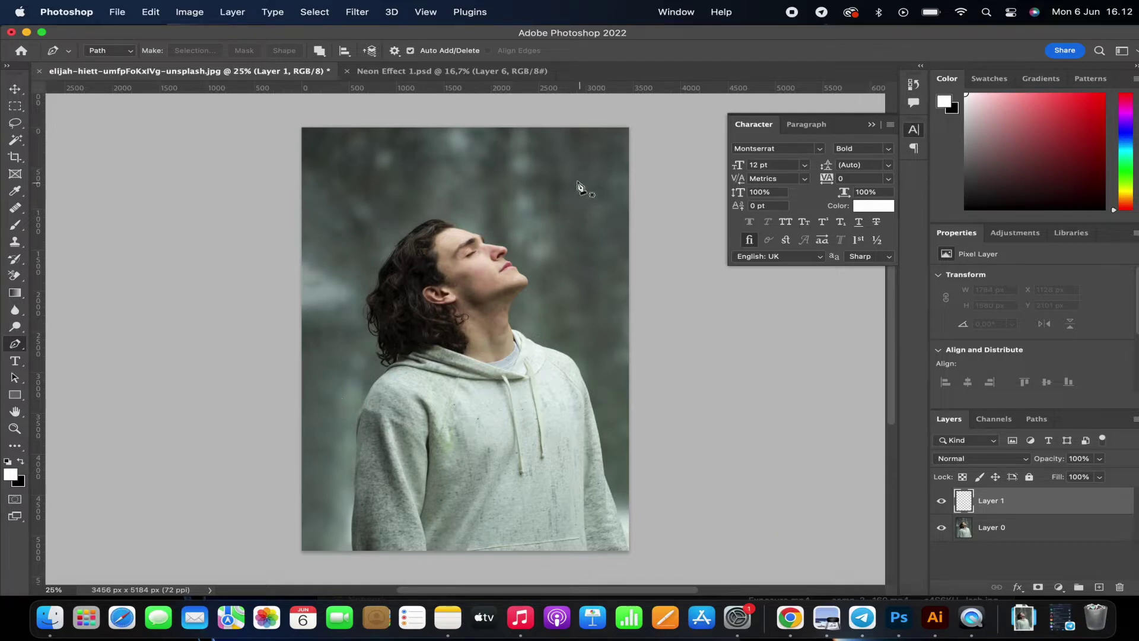
{"action": "left_click", "coordinate": [414, 148]}
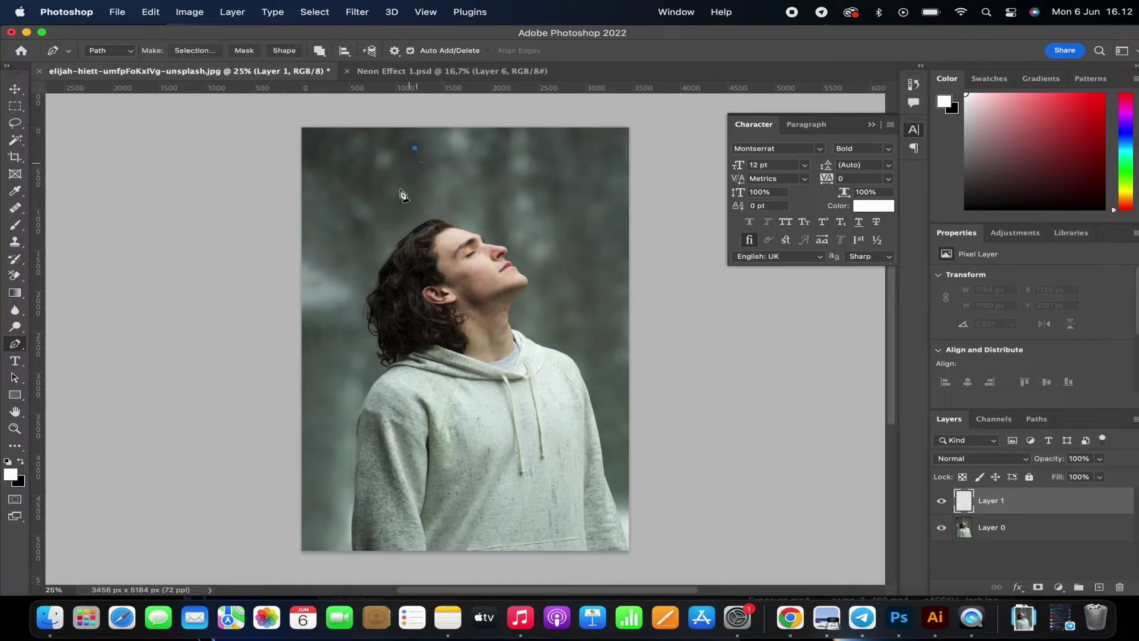
{"action": "left_click", "coordinate": [321, 433]}
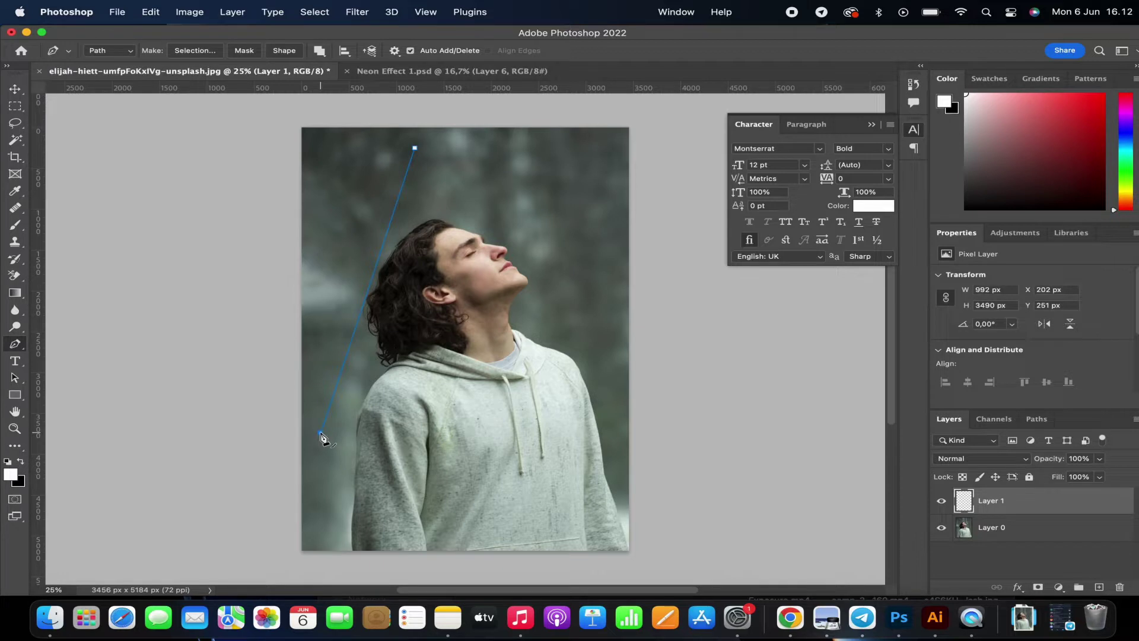
{"action": "key", "text": "super+z"}
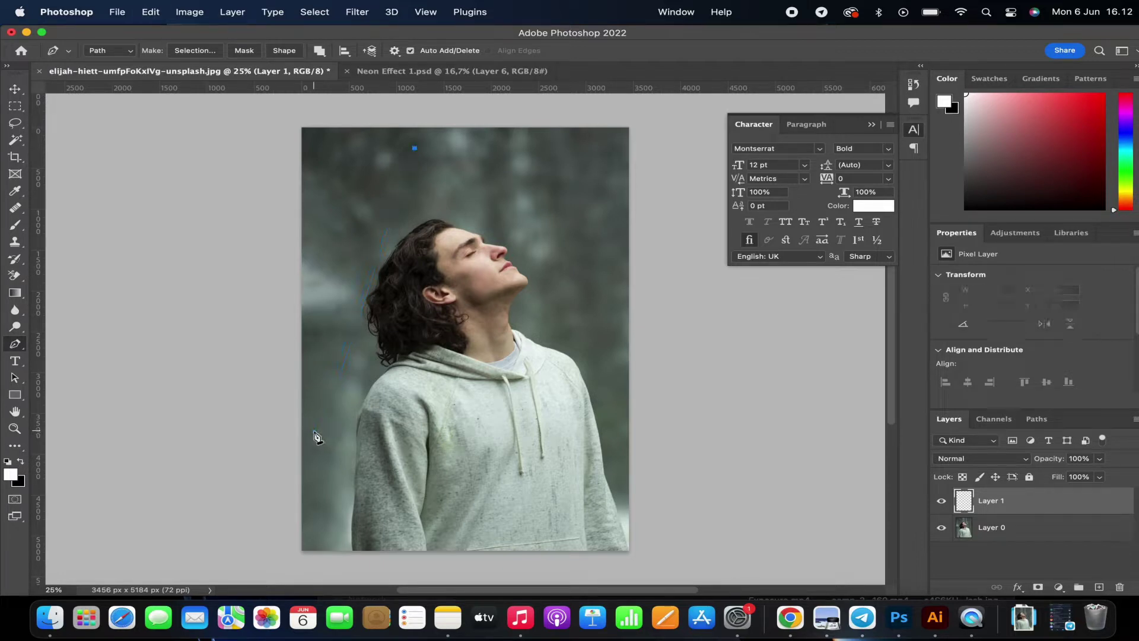
{"action": "left_click", "coordinate": [314, 430]}
{"action": "left_click", "coordinate": [605, 304]}
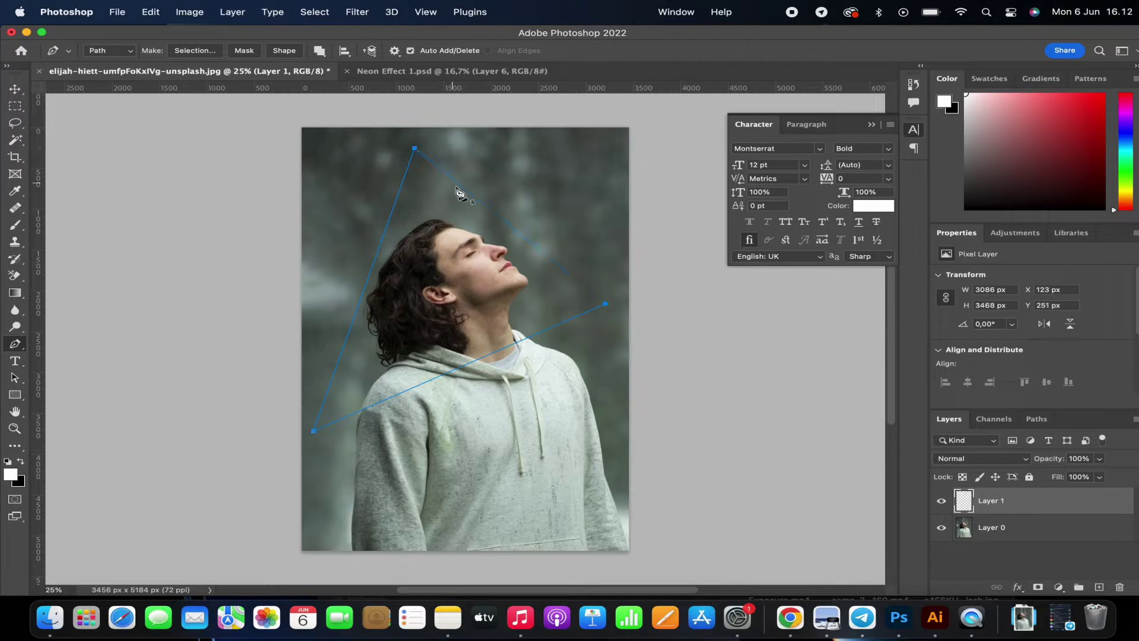
{"action": "left_click", "coordinate": [415, 148]}
Stroke the triangular path with the Brush, without simulated pressure, and delete the path.
{"action": "right_click", "coordinate": [466, 194]}
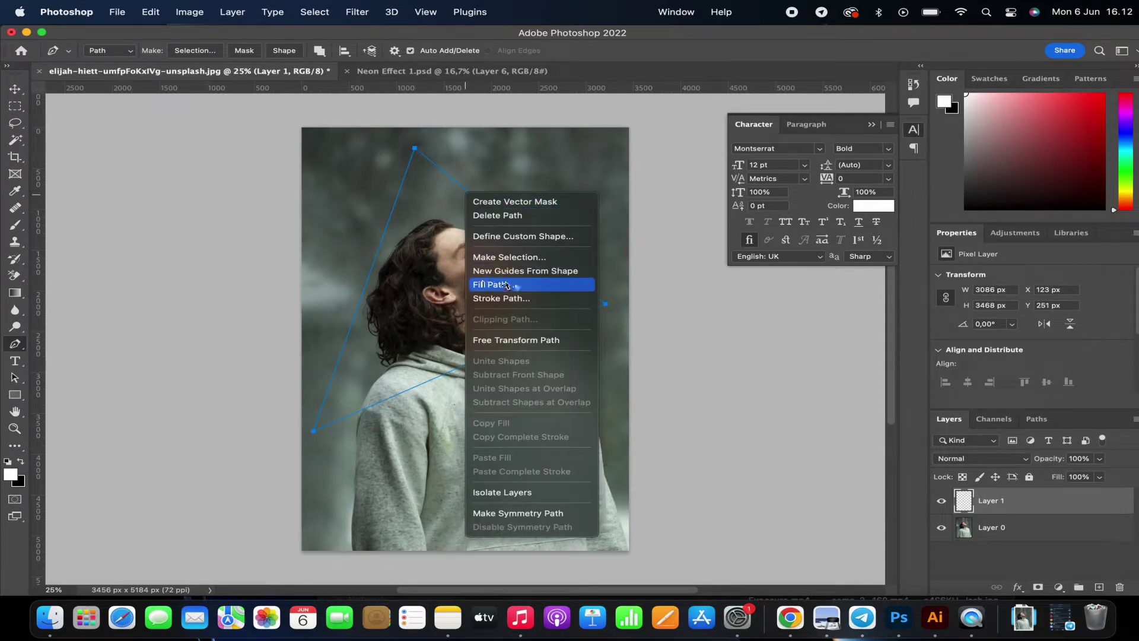
{"action": "key", "text": "Escape"}
{"action": "right_click", "coordinate": [466, 193]}
{"action": "left_click", "coordinate": [507, 298]}
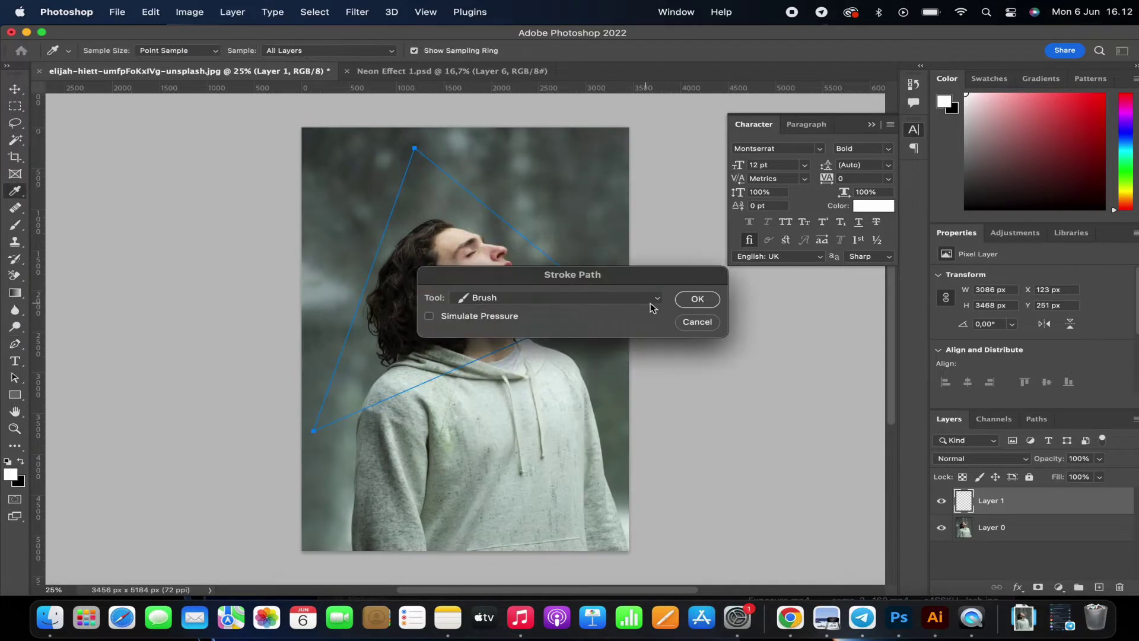
{"action": "left_click", "coordinate": [688, 300]}
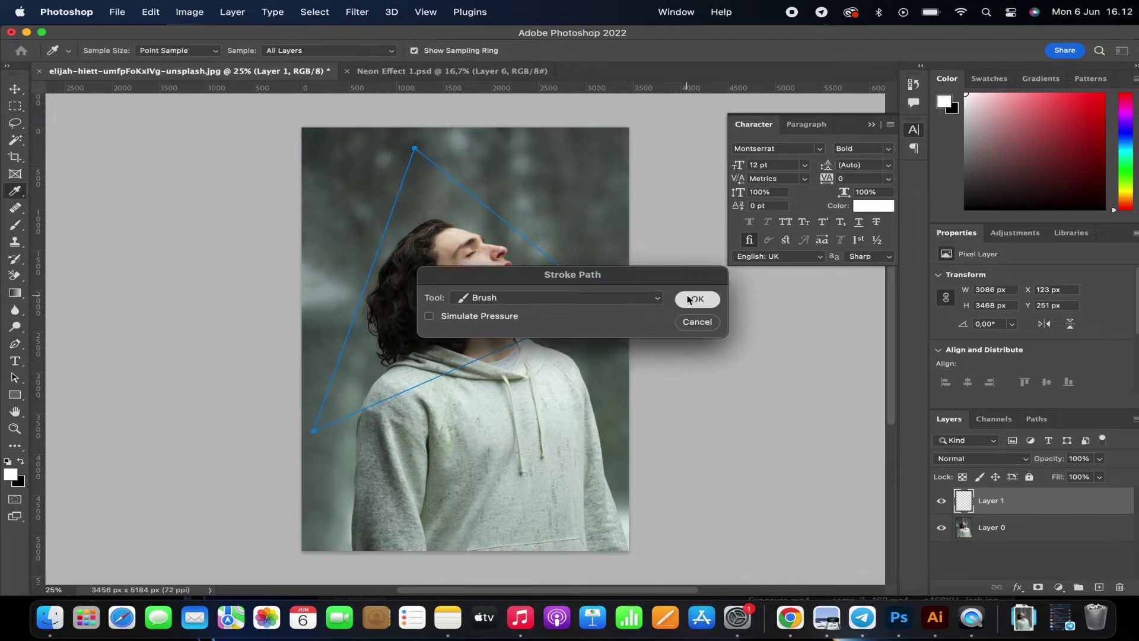
{"action": "left_click", "coordinate": [691, 298]}
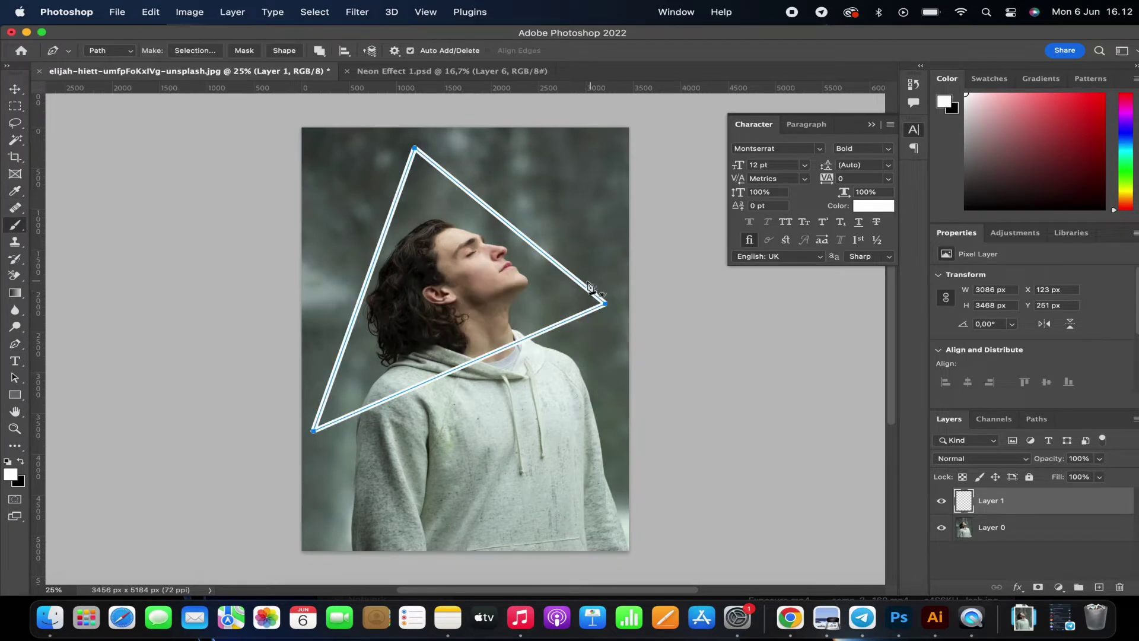
{"action": "right_click", "coordinate": [588, 284]}
{"action": "left_click", "coordinate": [603, 302]}
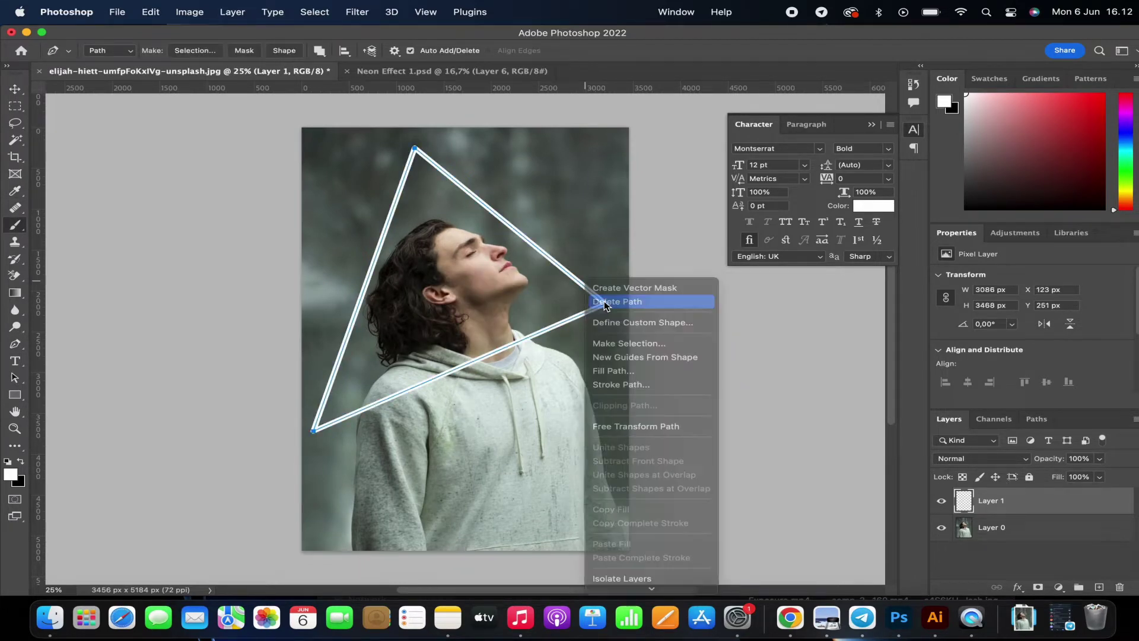
{"action": "left_click", "coordinate": [604, 301]}
Add a Color Overlay in blue #02c9fb with Normal blending and 100% opacity to the triangle layer.
{"action": "double_click", "coordinate": [1029, 505]}
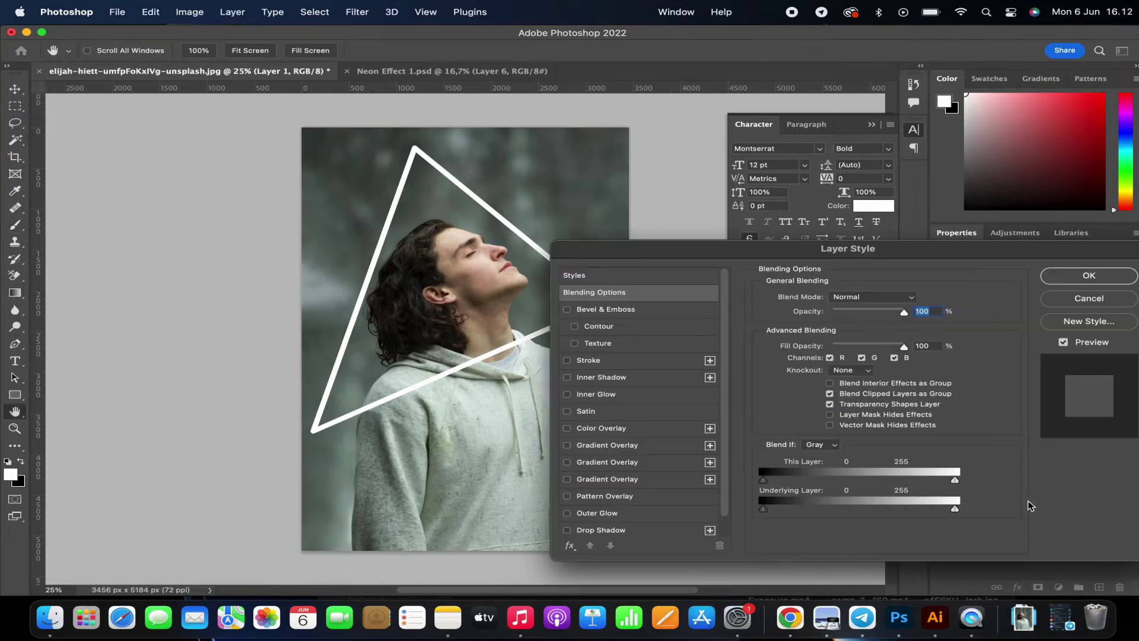
{"action": "left_click", "coordinate": [624, 429]}
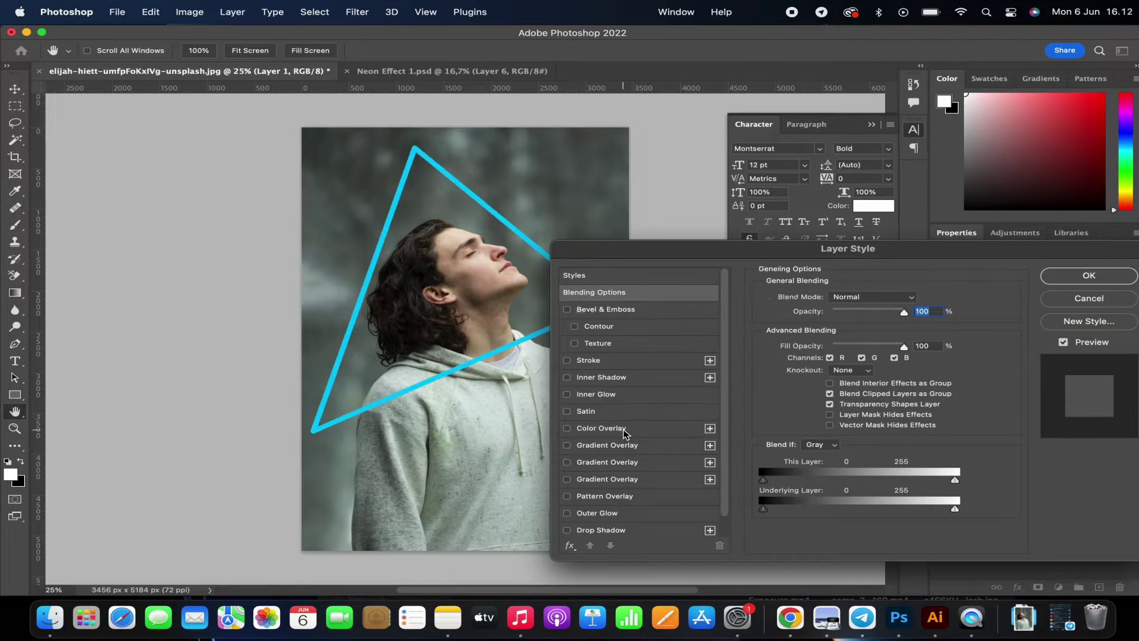
{"action": "left_click", "coordinate": [915, 299]}
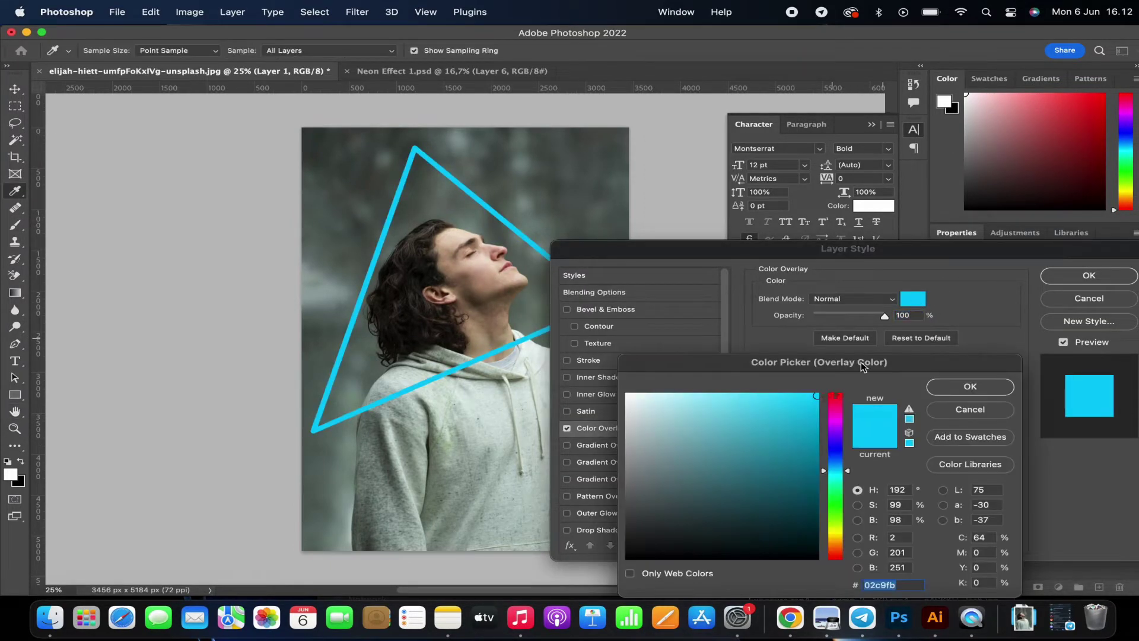
{"action": "left_click", "coordinate": [959, 386]}
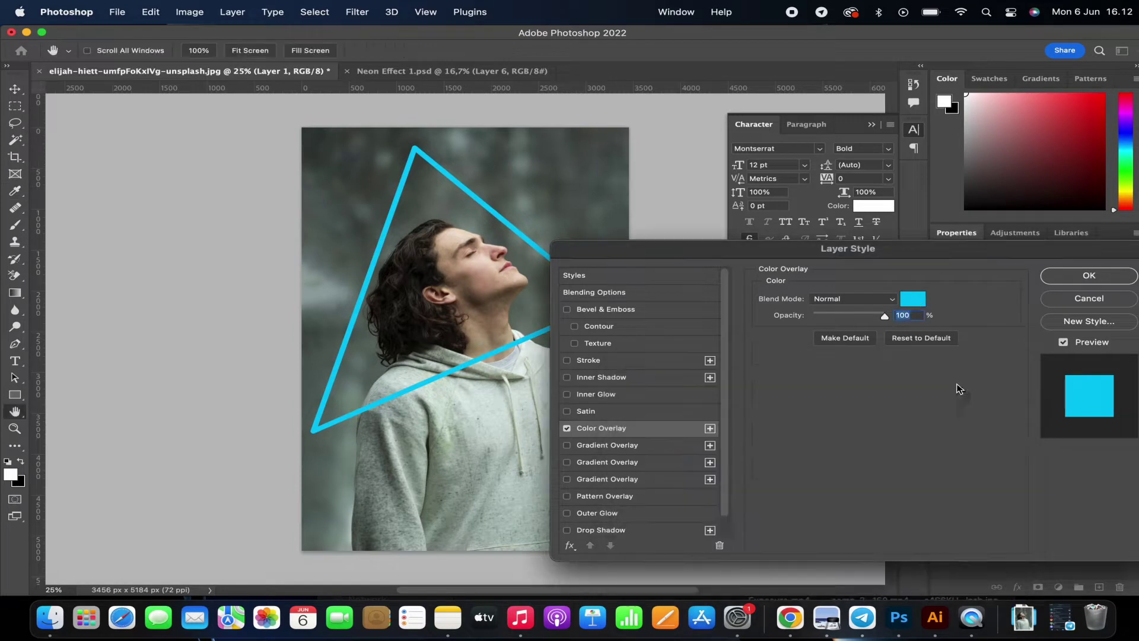
Add a white Inner Glow in Linear Dodge (Add) at 100% opacity, with Center source and 49 px size.
{"action": "left_click", "coordinate": [652, 395]}
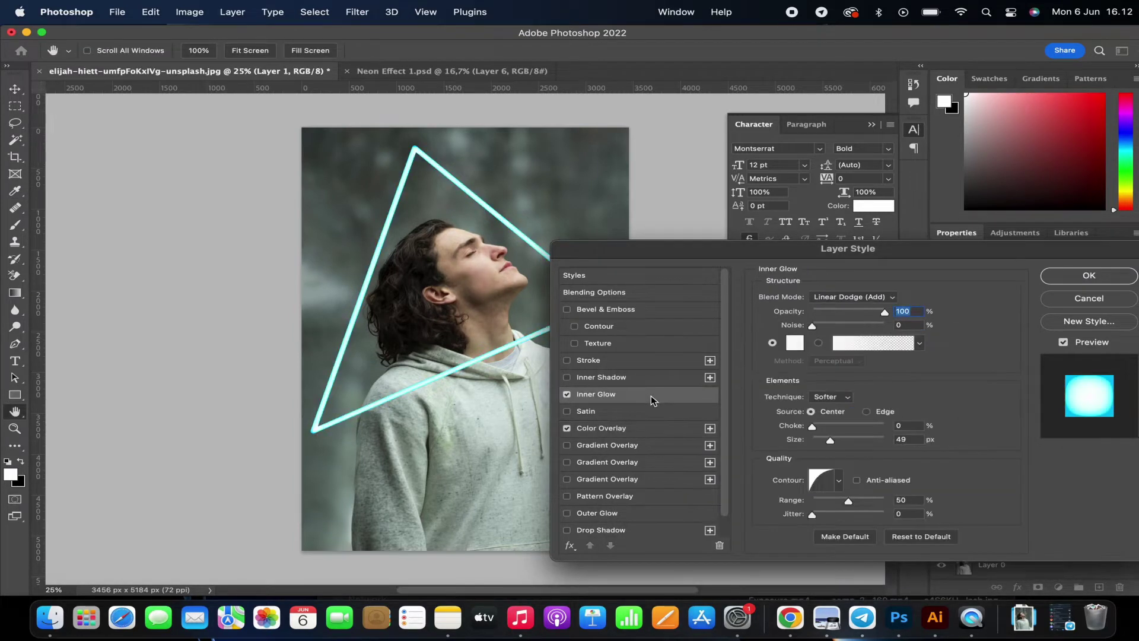
{"action": "left_click", "coordinate": [796, 343]}
{"action": "left_click_drag", "start_coordinate": [637, 391], "coordinate": [625, 392]}
{"action": "left_click", "coordinate": [971, 387]}
{"action": "left_click", "coordinate": [891, 299]}
{"action": "left_click", "coordinate": [884, 300]}
{"action": "left_click", "coordinate": [839, 481]}
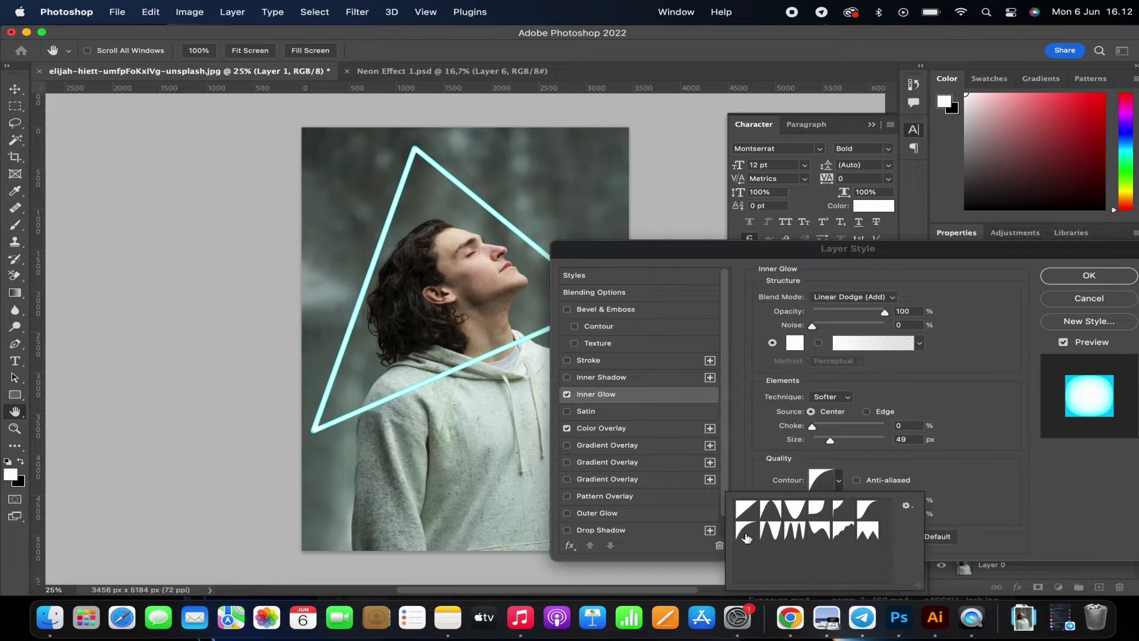
{"action": "left_click", "coordinate": [1002, 366]}
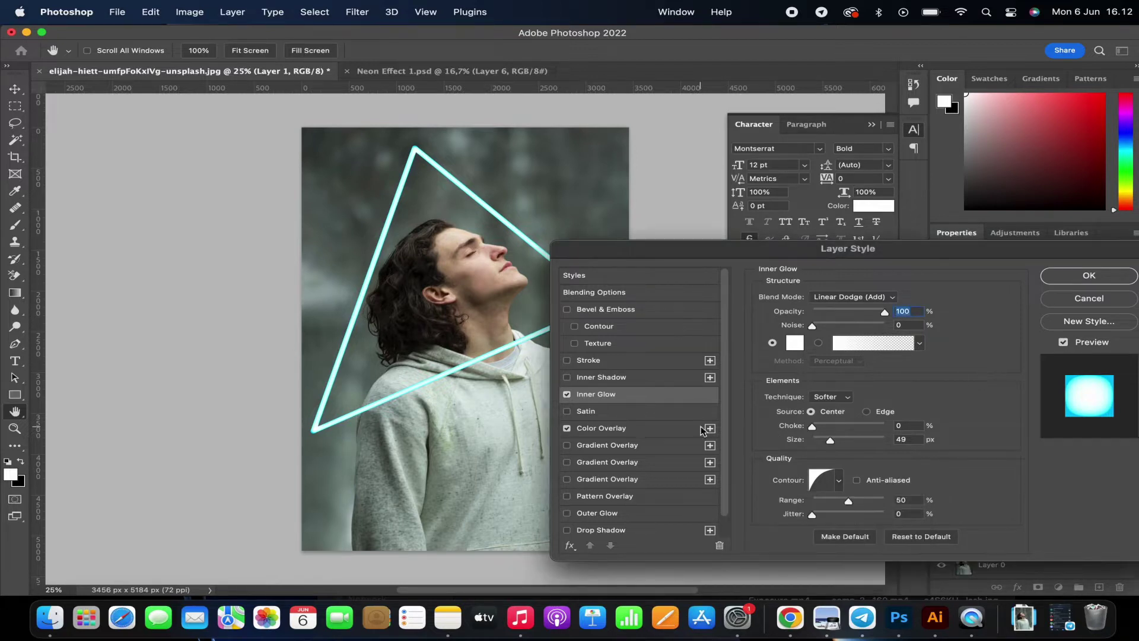
Add an Outer Glow in #00f0ff with Linear Dodge (Add), 100% opacity and 32 px size.
{"action": "left_click", "coordinate": [653, 514]}
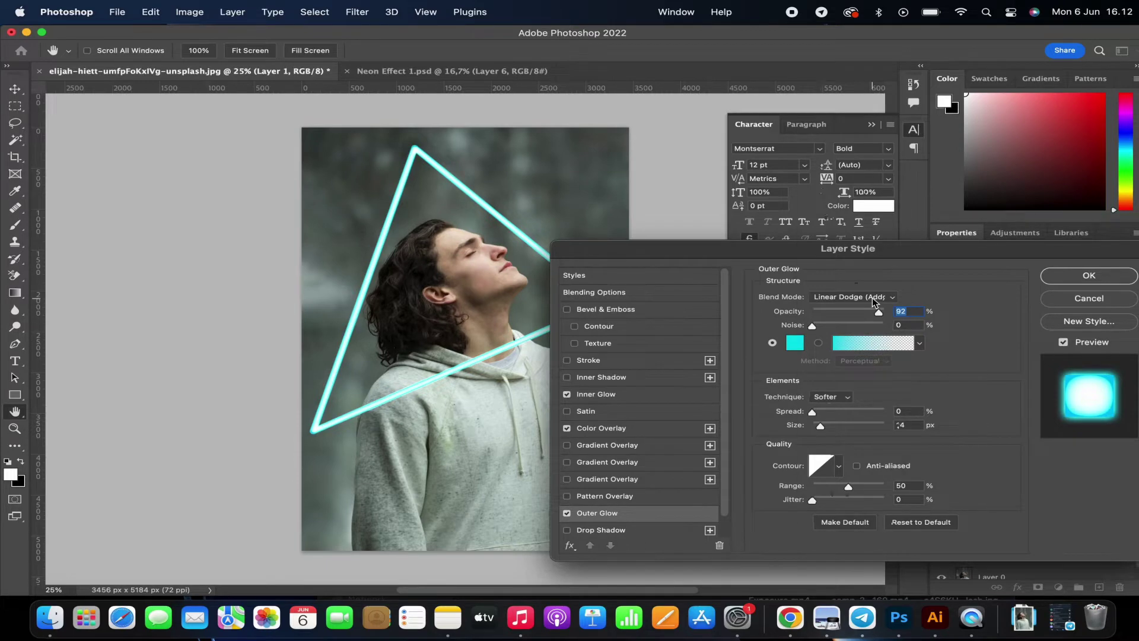
{"action": "left_click", "coordinate": [795, 343]}
{"action": "left_click_drag", "start_coordinate": [808, 407], "coordinate": [821, 387]}
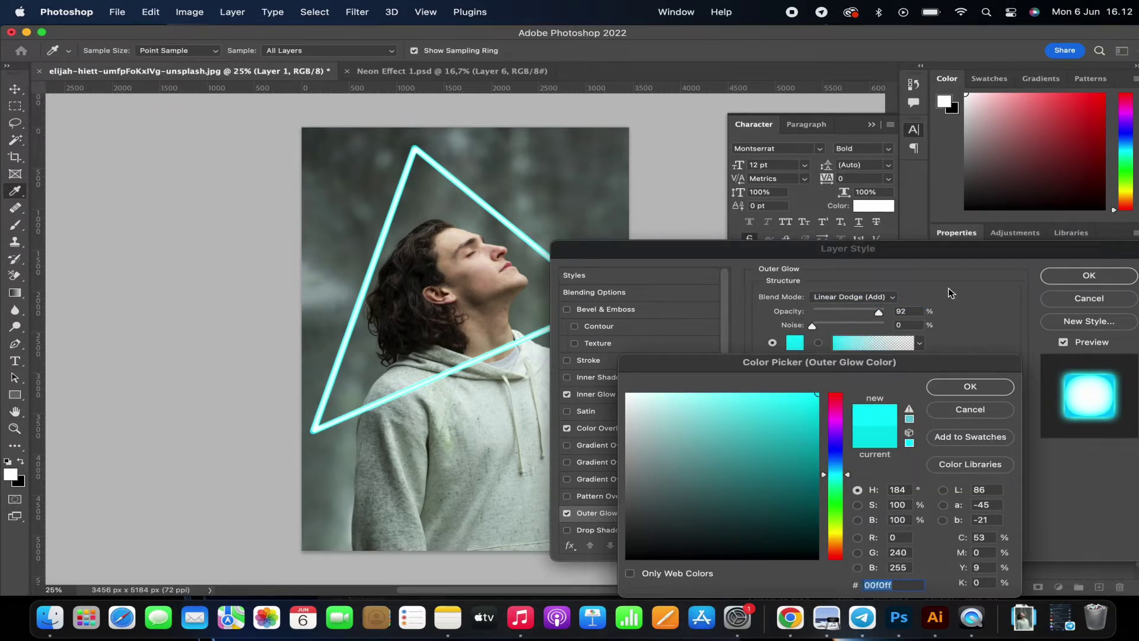
{"action": "left_click", "coordinate": [951, 388]}
{"action": "left_click_drag", "start_coordinate": [880, 313], "coordinate": [885, 313]}
{"action": "left_click_drag", "start_coordinate": [820, 426], "coordinate": [825, 429]}
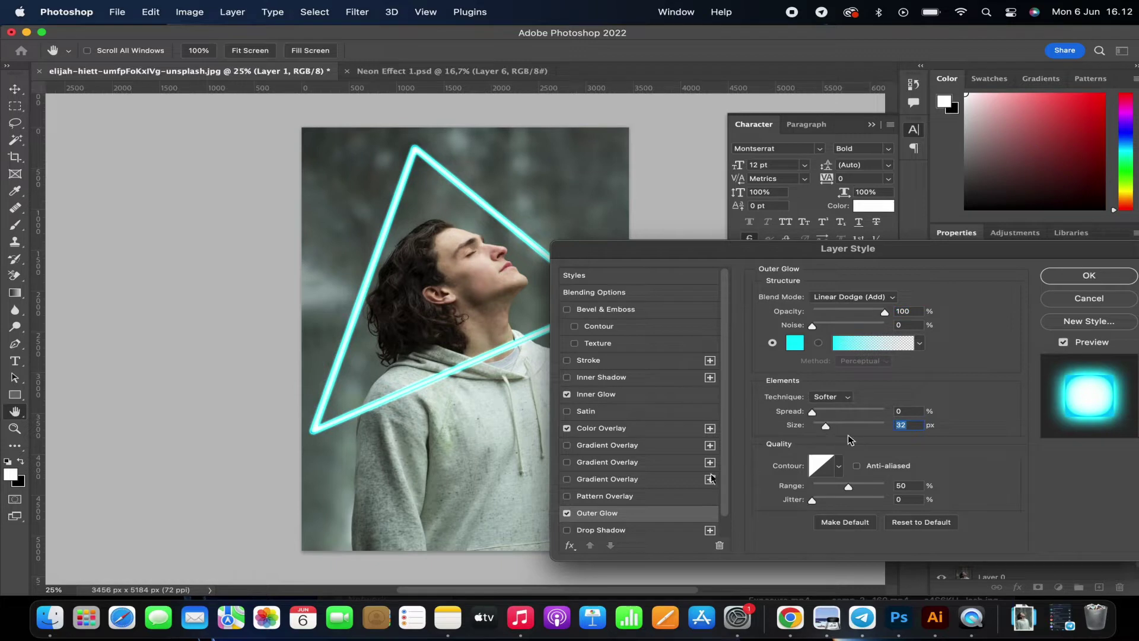
Add a Drop Shadow in #03efdc with Linear Dodge (Add) and 100% opacity, and apply the layer style.
{"action": "left_click", "coordinate": [649, 532]}
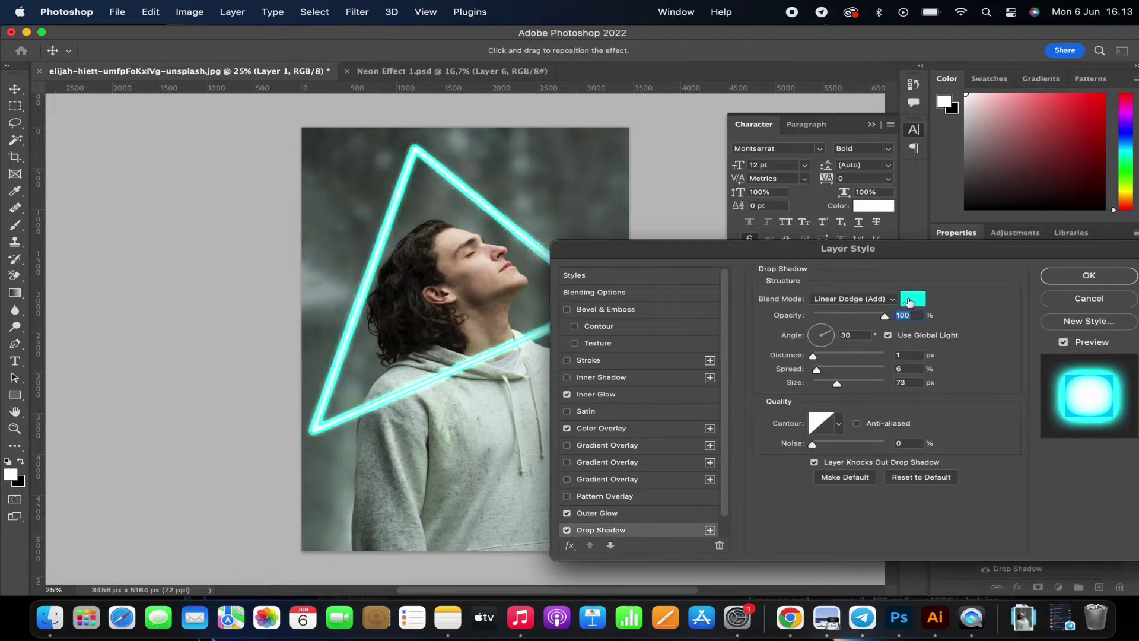
{"action": "left_click", "coordinate": [905, 301]}
{"action": "left_click_drag", "start_coordinate": [817, 394], "coordinate": [817, 400]}
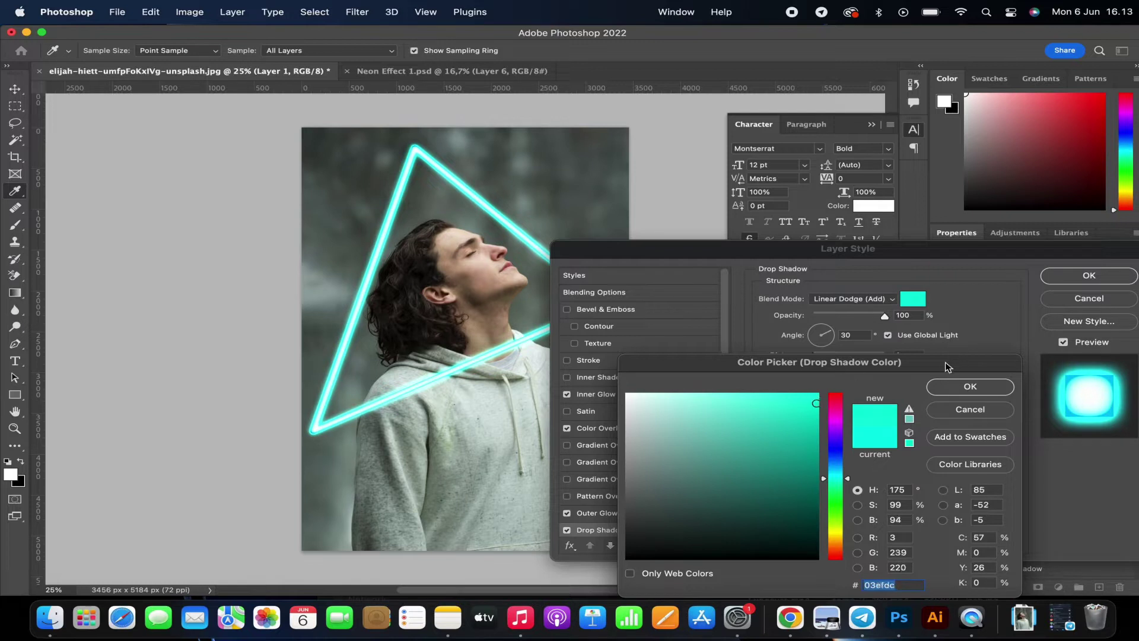
{"action": "left_click", "coordinate": [961, 387]}
{"action": "left_click", "coordinate": [881, 300]}
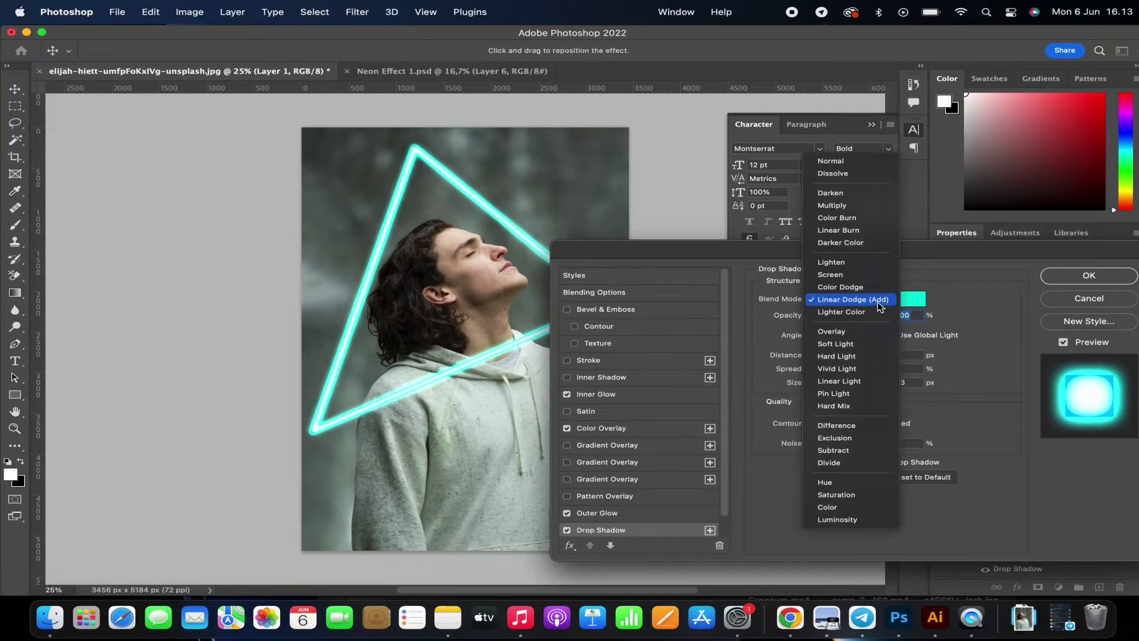
{"action": "left_click", "coordinate": [877, 302]}
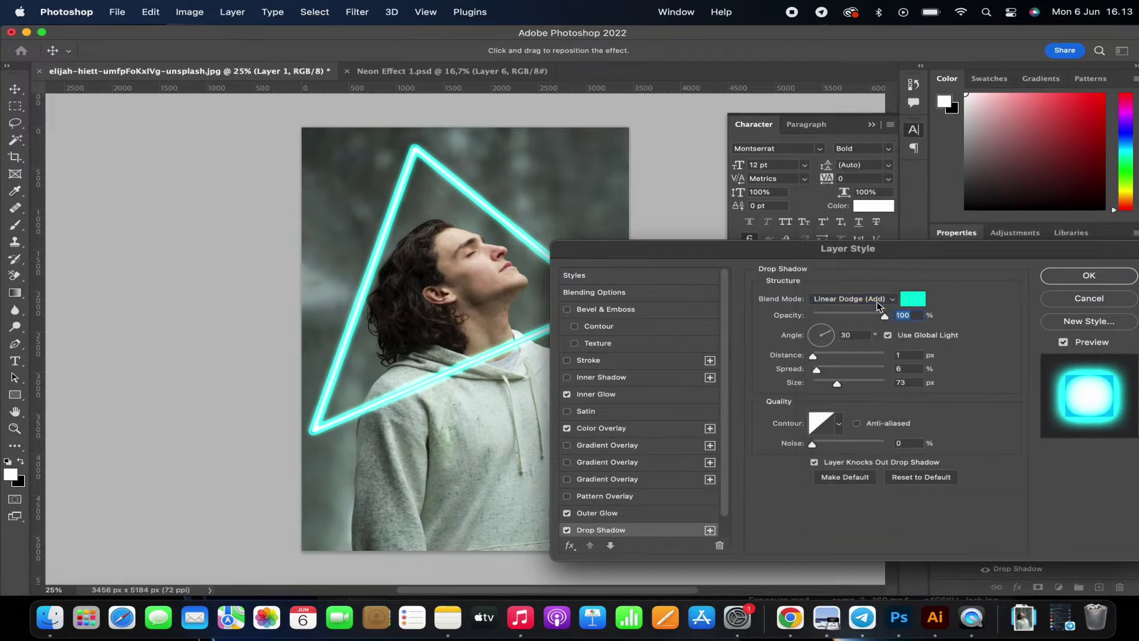
{"action": "left_click", "coordinate": [839, 384]}
{"action": "left_click", "coordinate": [1052, 276]}
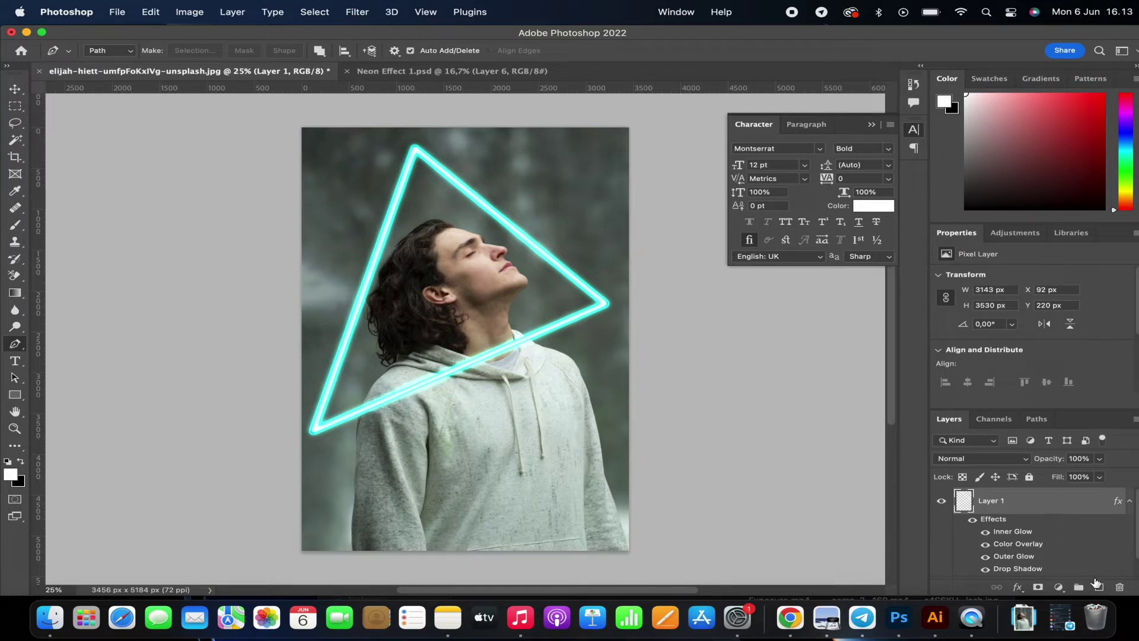
Add a new layer above the triangle and set the Brush to 0% hardness and 300 px.
{"action": "left_click", "coordinate": [1099, 586]}
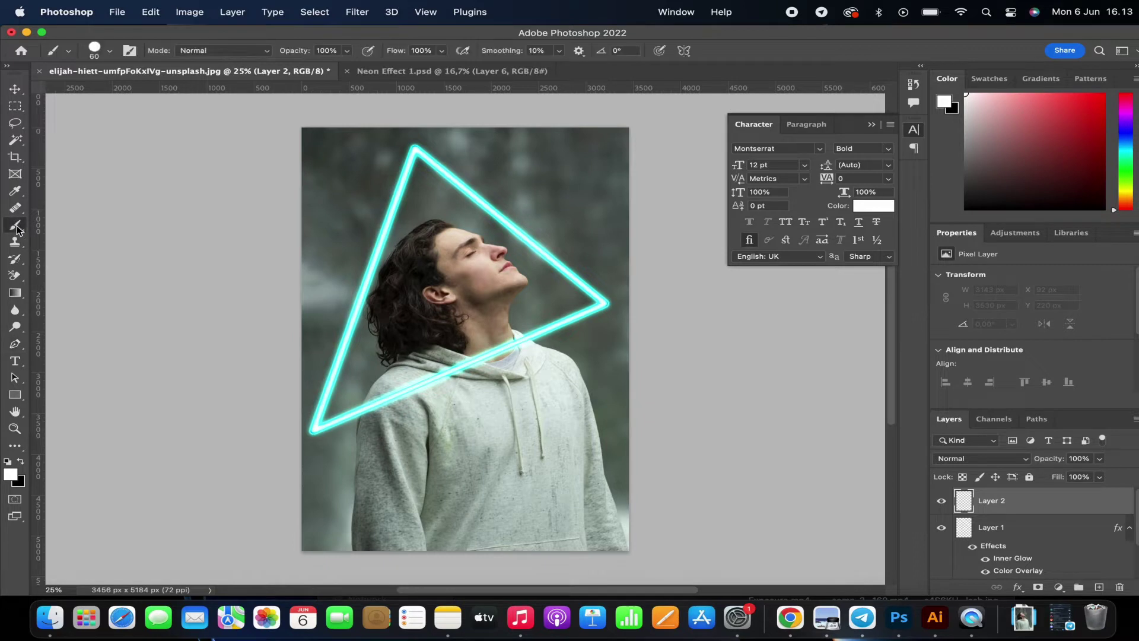
{"action": "key", "text": "b"}
{"action": "left_click", "coordinate": [111, 51]}
{"action": "left_click_drag", "start_coordinate": [181, 124], "coordinate": [61, 124]}
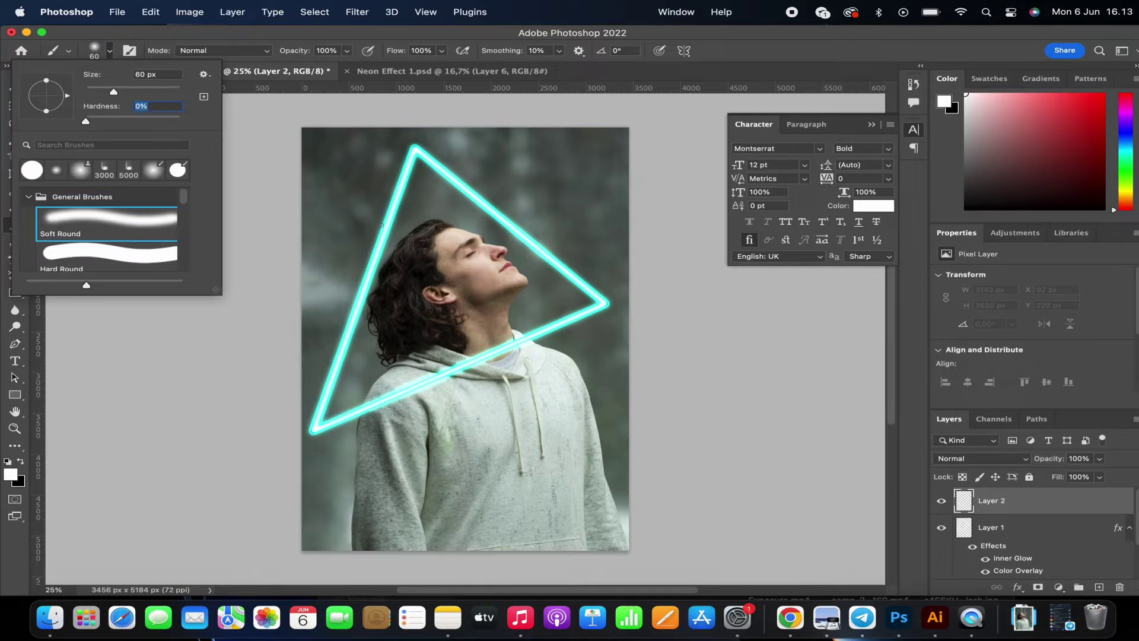
{"action": "left_click", "coordinate": [266, 203]}
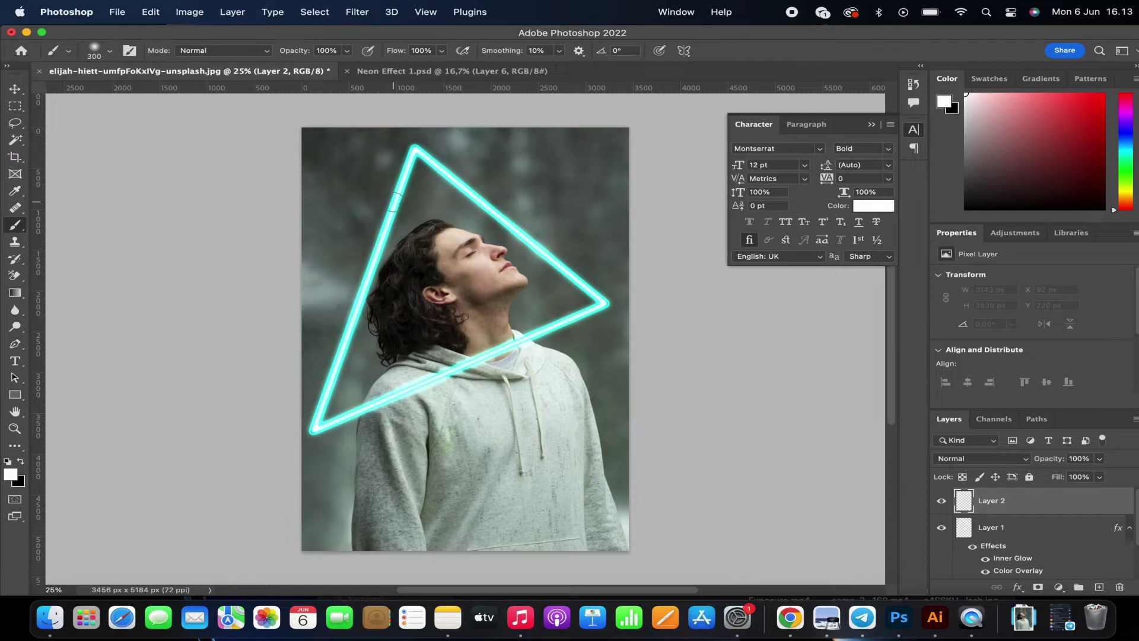
Set the foreground colour to bright cyan #04fafd for painting the glow.
{"action": "left_click_drag", "start_coordinate": [413, 153], "coordinate": [349, 318]}
{"action": "key", "text": "super+z"}
{"action": "left_click", "coordinate": [13, 474]}
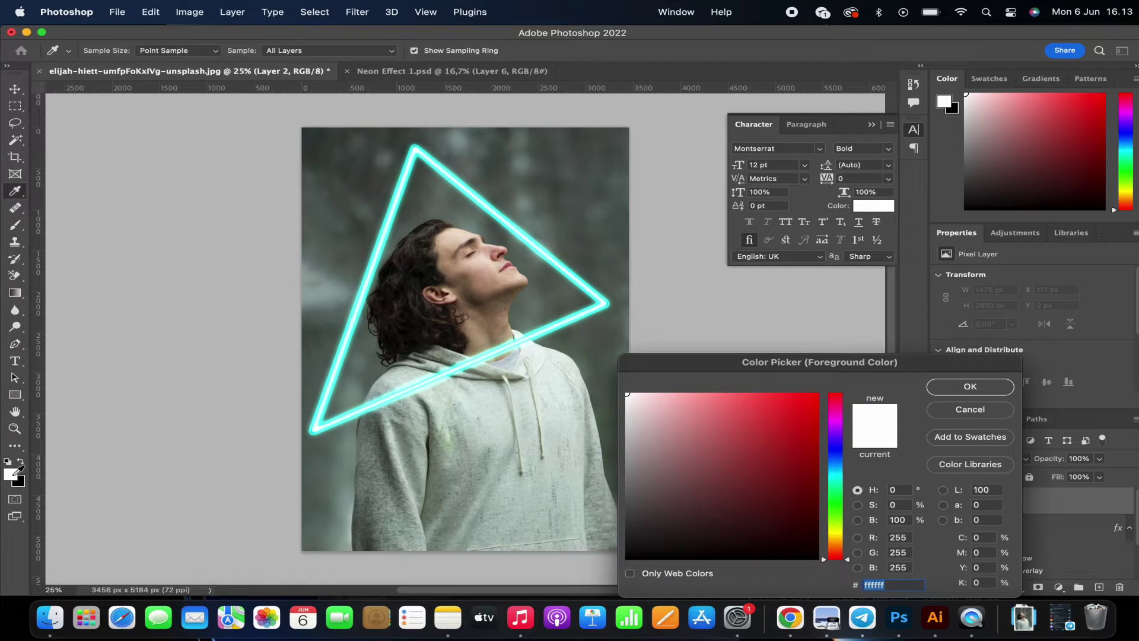
{"action": "left_click", "coordinate": [835, 469]}
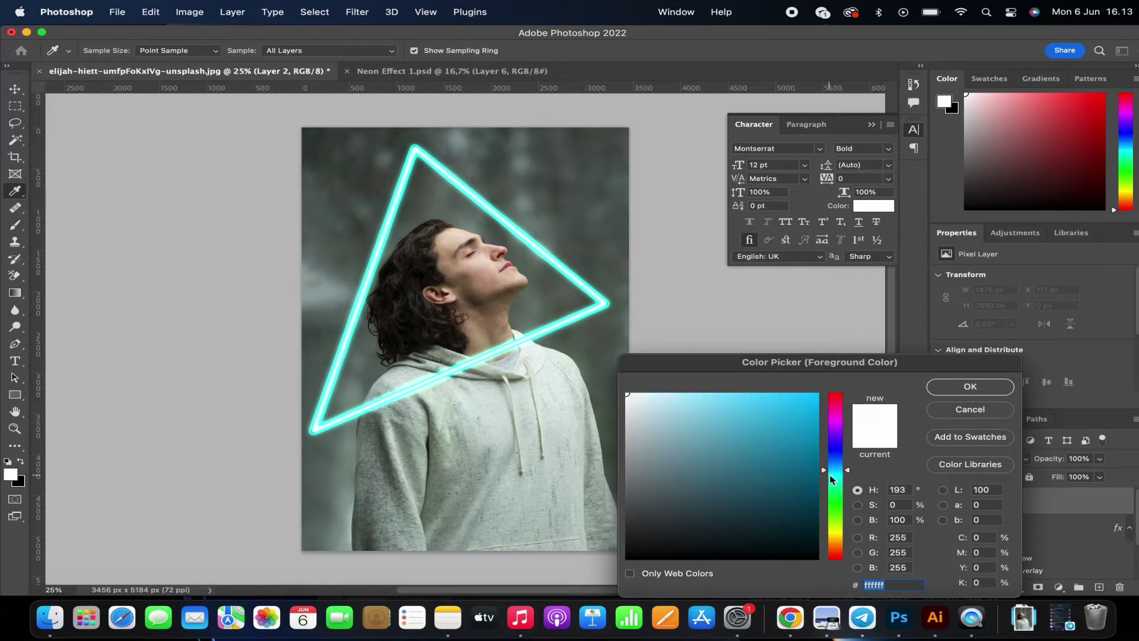
{"action": "left_click", "coordinate": [817, 393]}
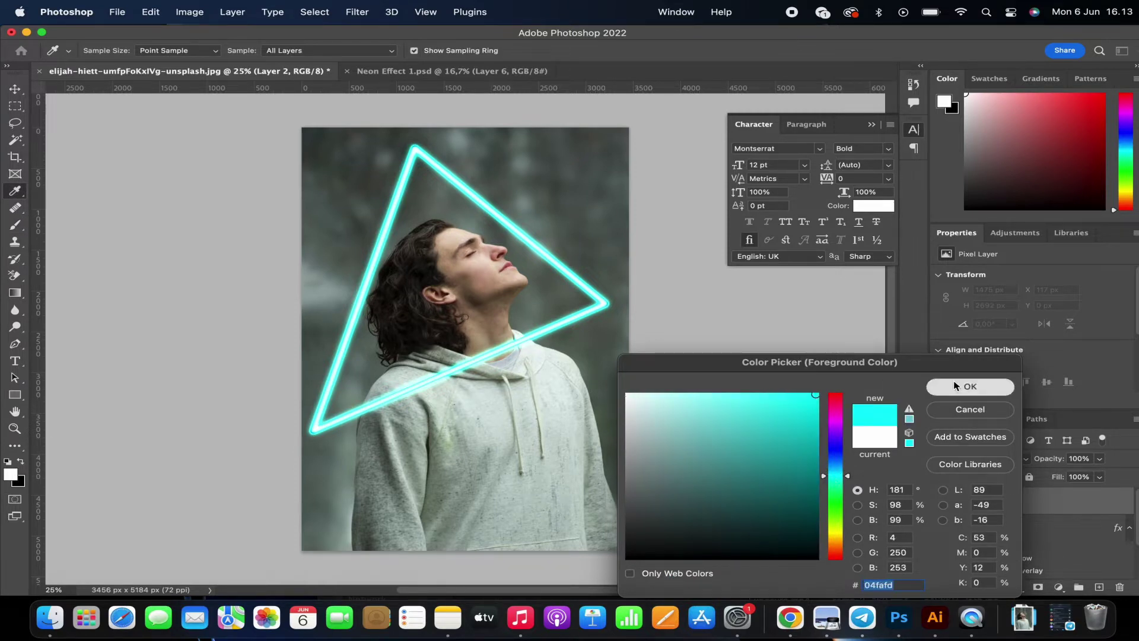
{"action": "left_click", "coordinate": [967, 387]}
{"action": "left_click", "coordinate": [410, 148]}
{"action": "left_click", "coordinate": [310, 371], "text": "shift"}
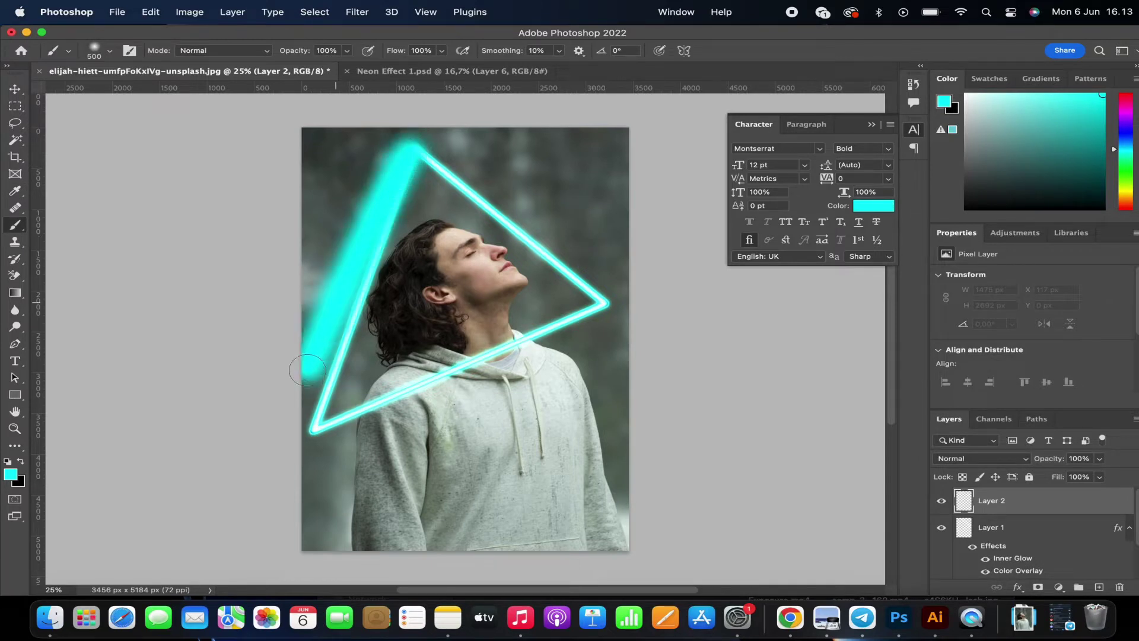
{"action": "key", "text": "super+z"}
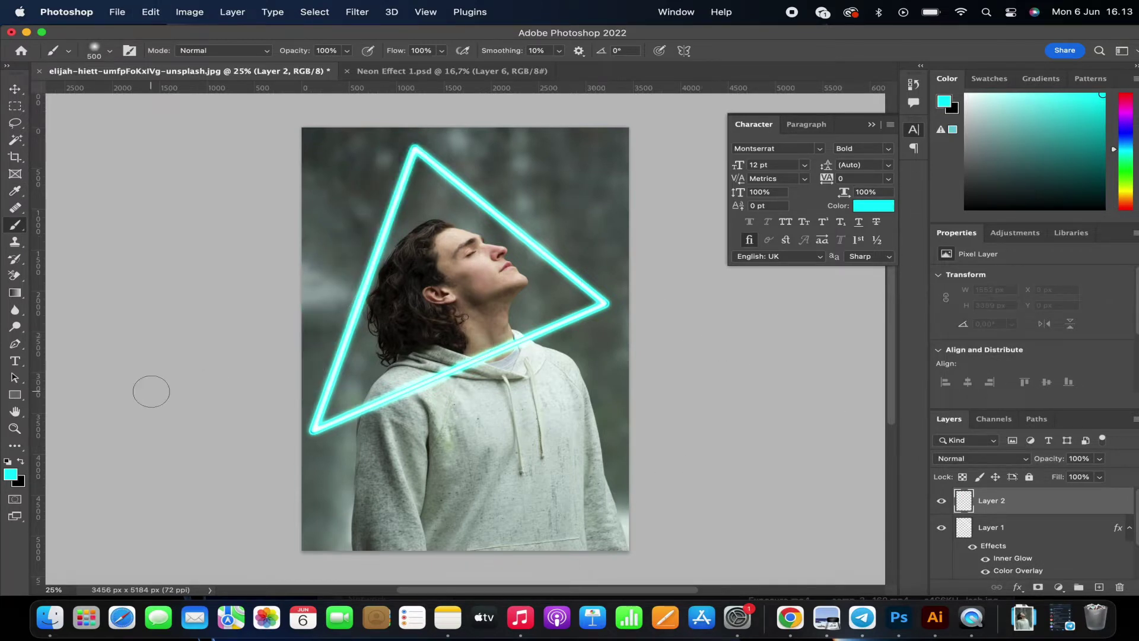
Draw a closed triangular path with the Pen tool along the three corners of the neon triangle.
{"action": "key", "text": "p"}
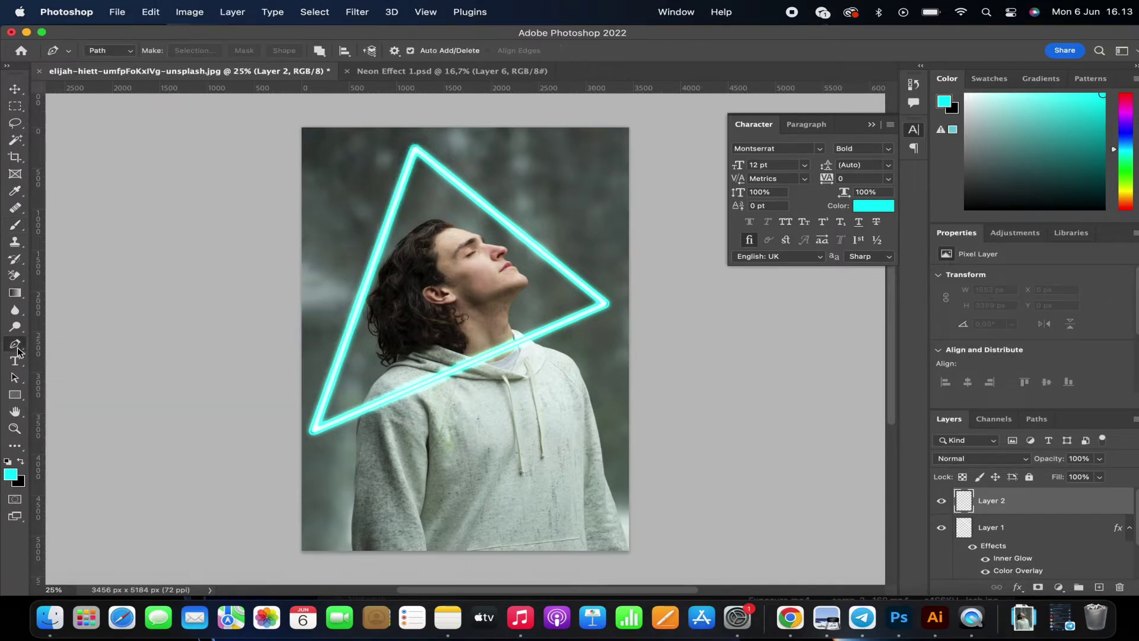
{"action": "left_click", "coordinate": [415, 149]}
{"action": "left_click", "coordinate": [604, 303]}
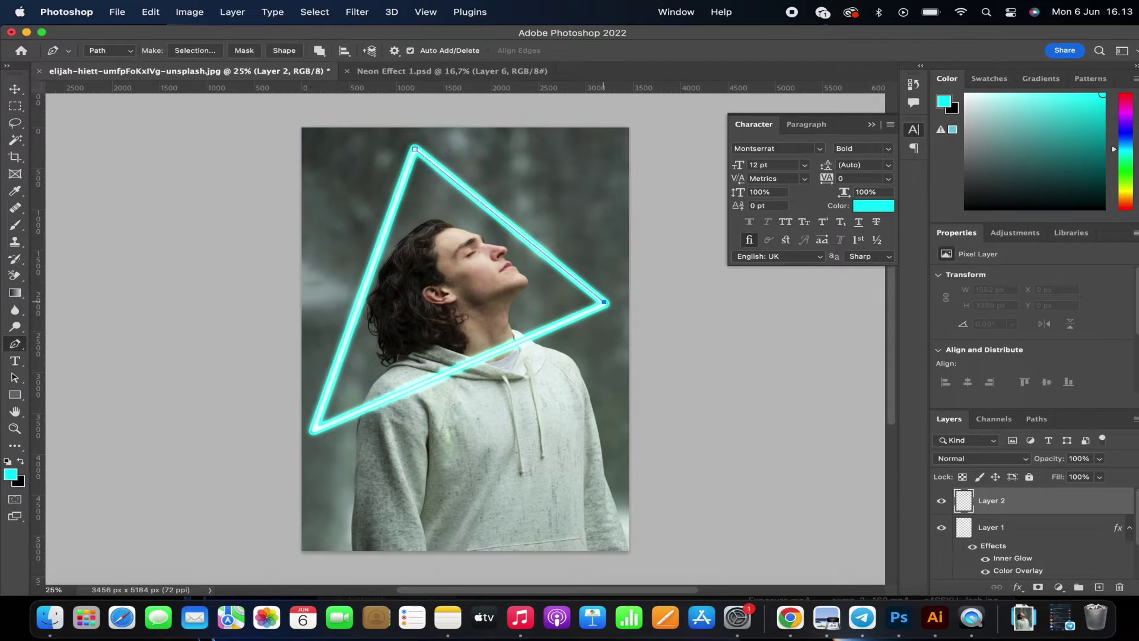
{"action": "left_click", "coordinate": [314, 429]}
{"action": "key", "text": "super+z"}
{"action": "left_click", "coordinate": [315, 430]}
{"action": "left_click", "coordinate": [416, 150]}
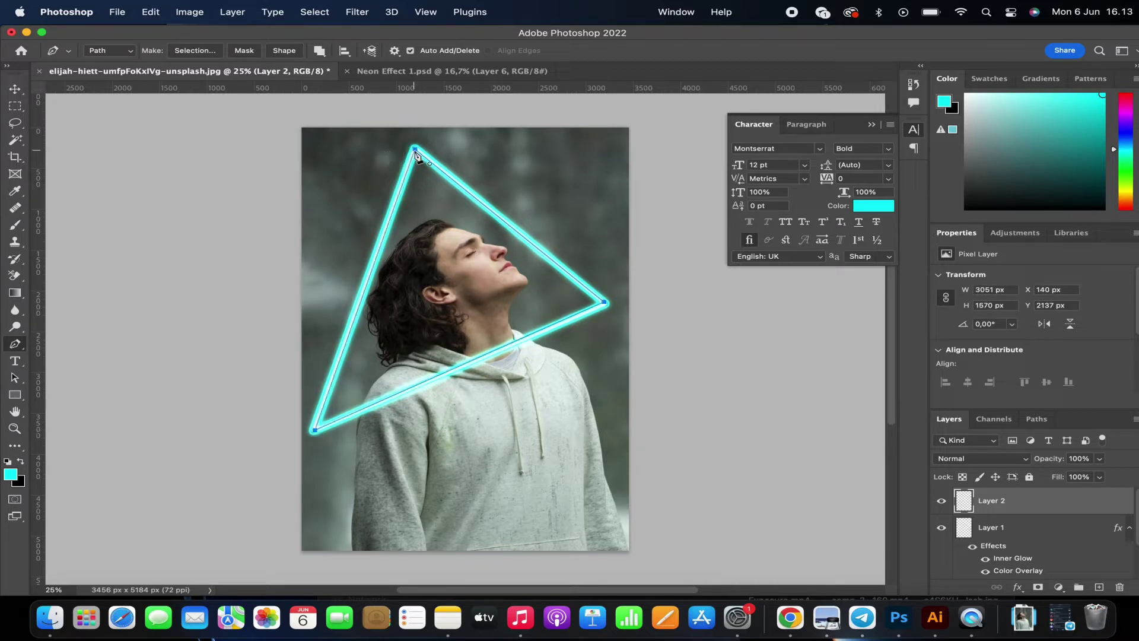
Stroke the triangular path on Layer 2 with the Brush, without Simulate Pressure, and delete the path.
{"action": "right_click", "coordinate": [420, 156]}
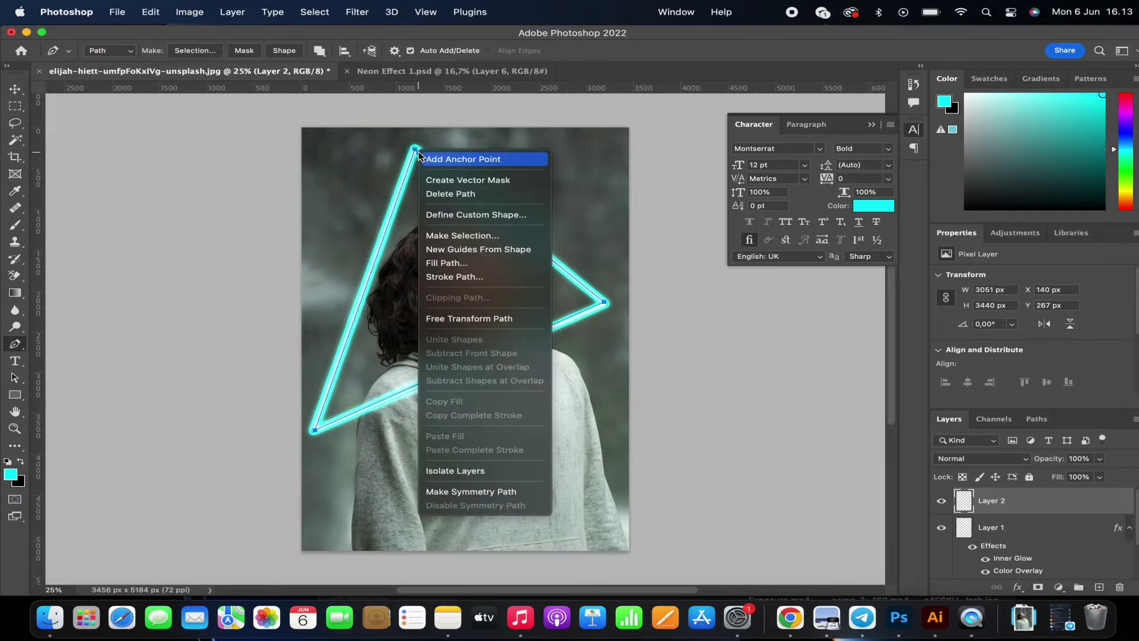
{"action": "left_click", "coordinate": [469, 276]}
{"action": "left_click", "coordinate": [690, 299]}
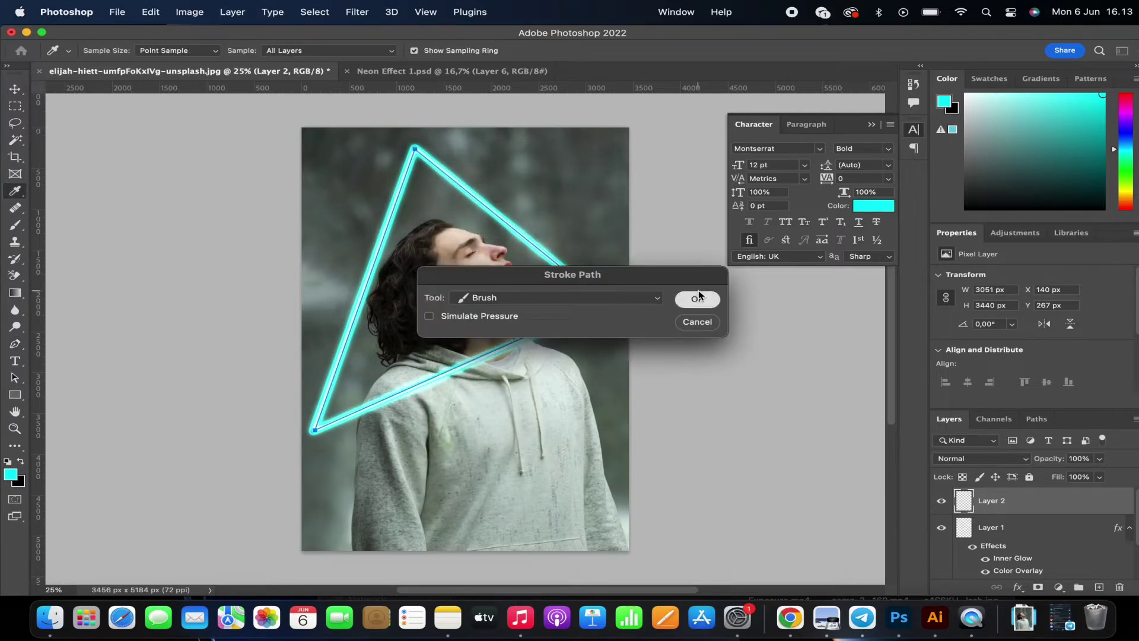
{"action": "right_click", "coordinate": [576, 280]}
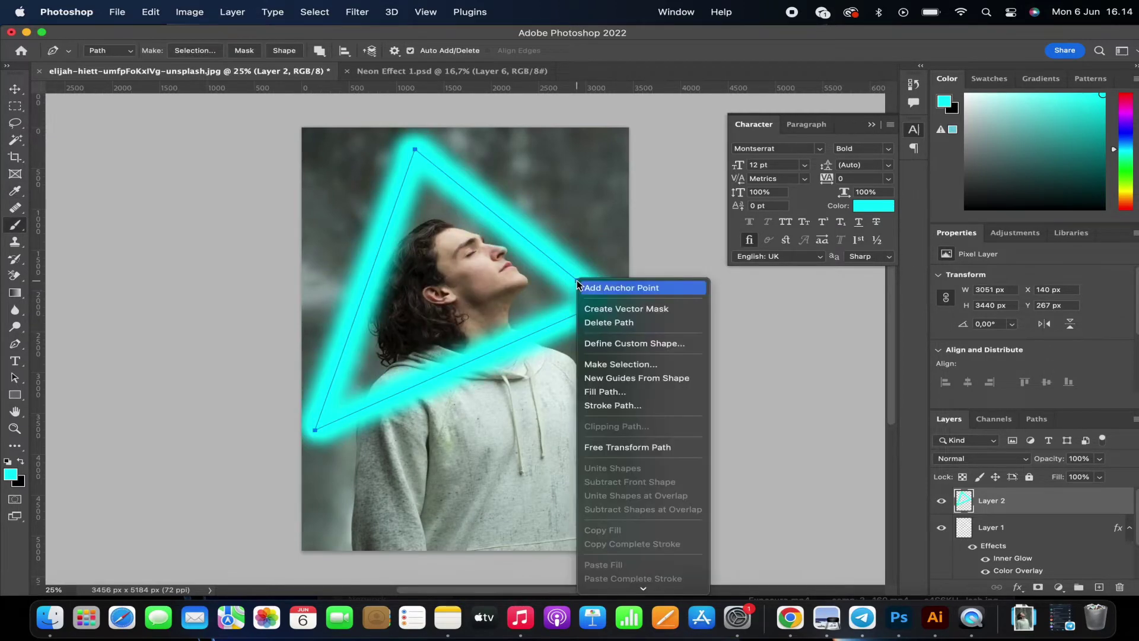
{"action": "right_click", "coordinate": [576, 279]}
{"action": "left_click", "coordinate": [622, 323]}
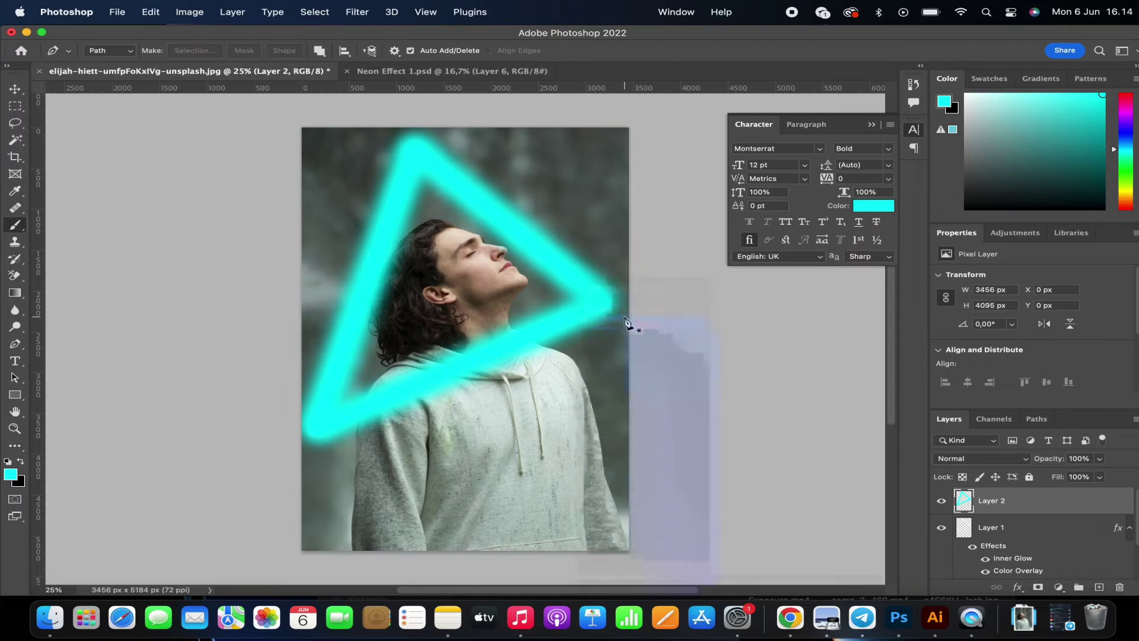
Set Layer 2's blend mode to Linear Dodge (Add) and its Fill to 25%.
{"action": "left_click", "coordinate": [968, 459]}
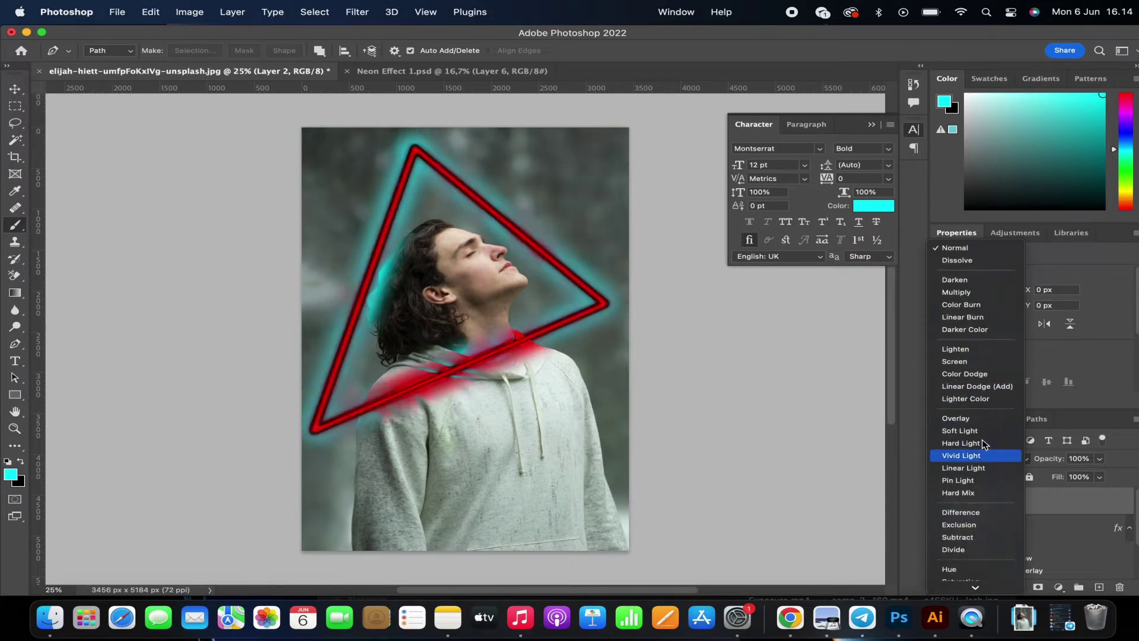
{"action": "left_click", "coordinate": [1000, 388]}
{"action": "left_click", "coordinate": [1100, 477]}
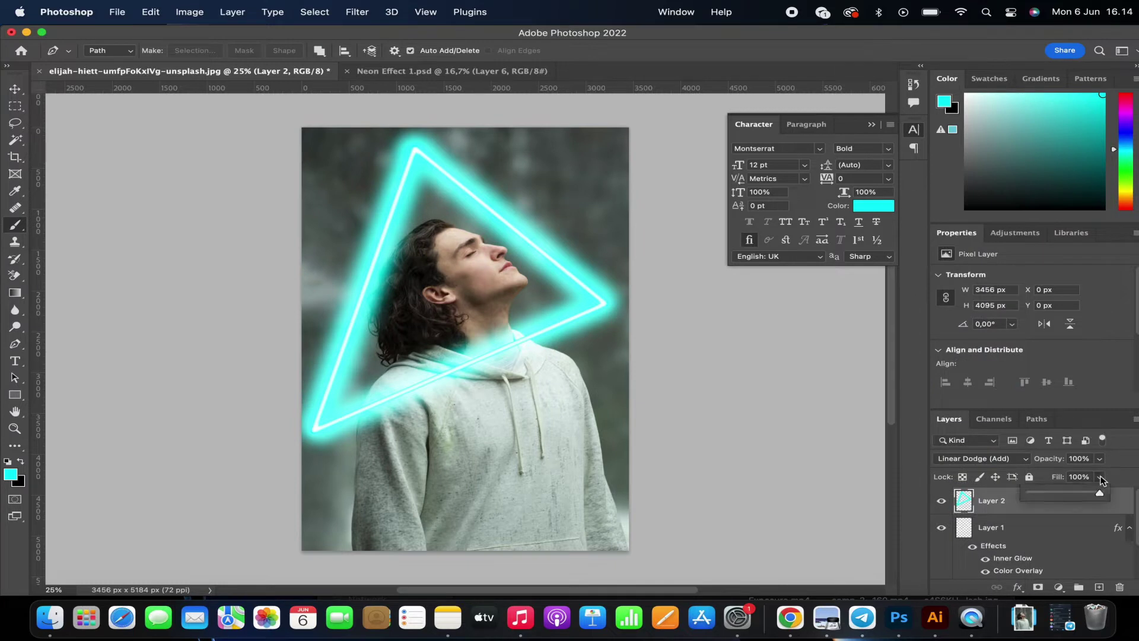
{"action": "left_click_drag", "start_coordinate": [1056, 495], "coordinate": [1047, 493]}
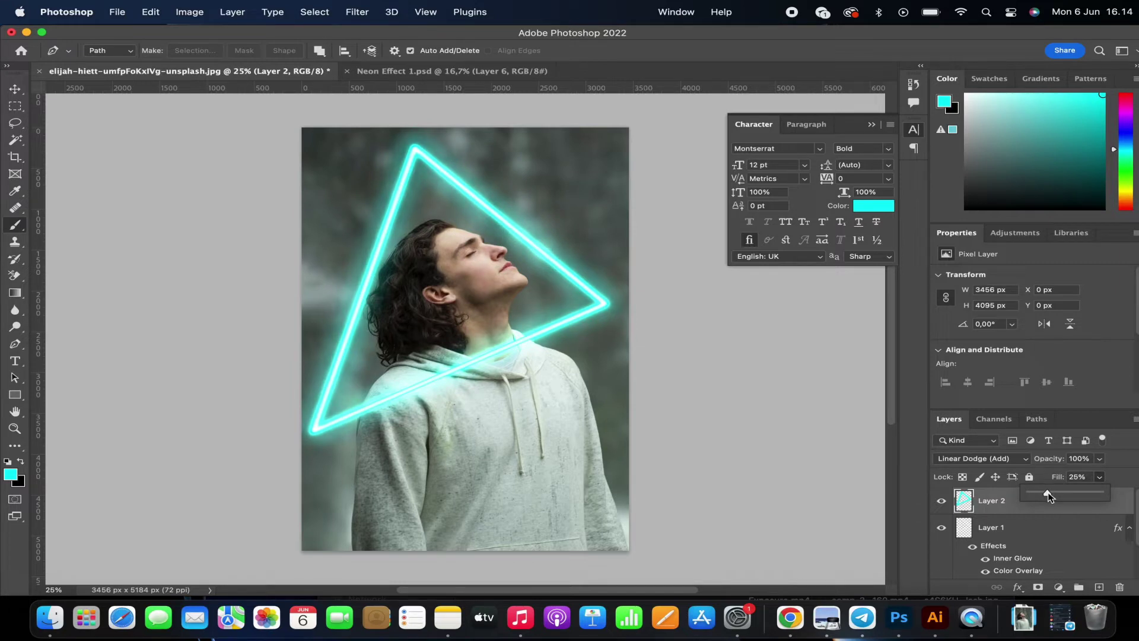
Put Layer 1 and Layer 2 together into one layer group.
{"action": "left_click", "coordinate": [1034, 522]}
{"action": "left_click", "coordinate": [1029, 524], "text": "shift"}
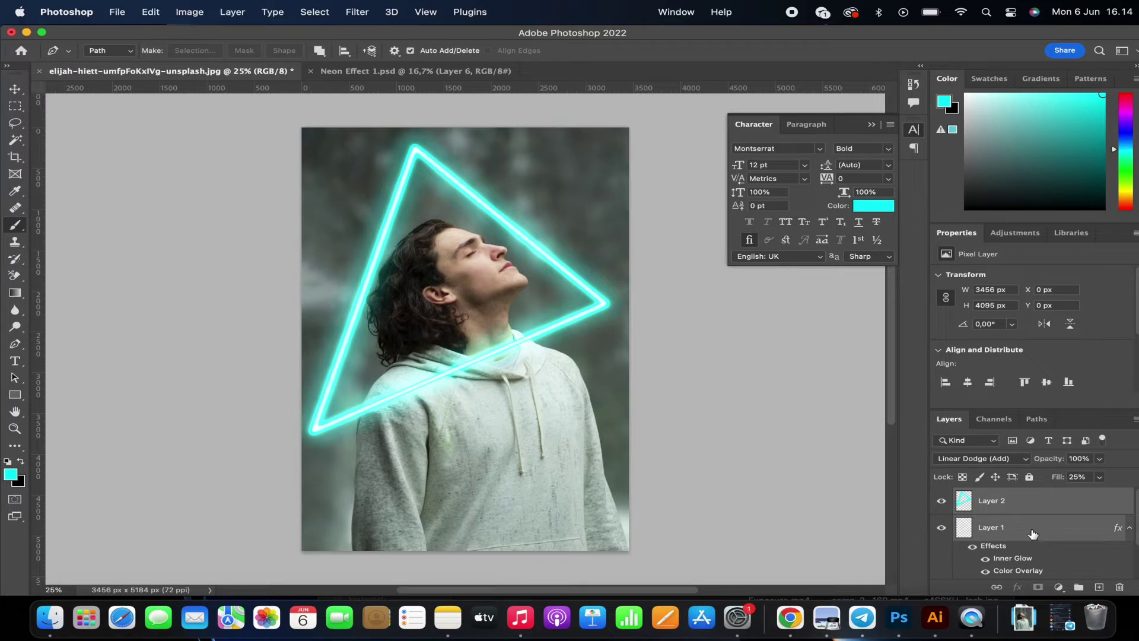
{"action": "left_click", "coordinate": [1079, 587]}
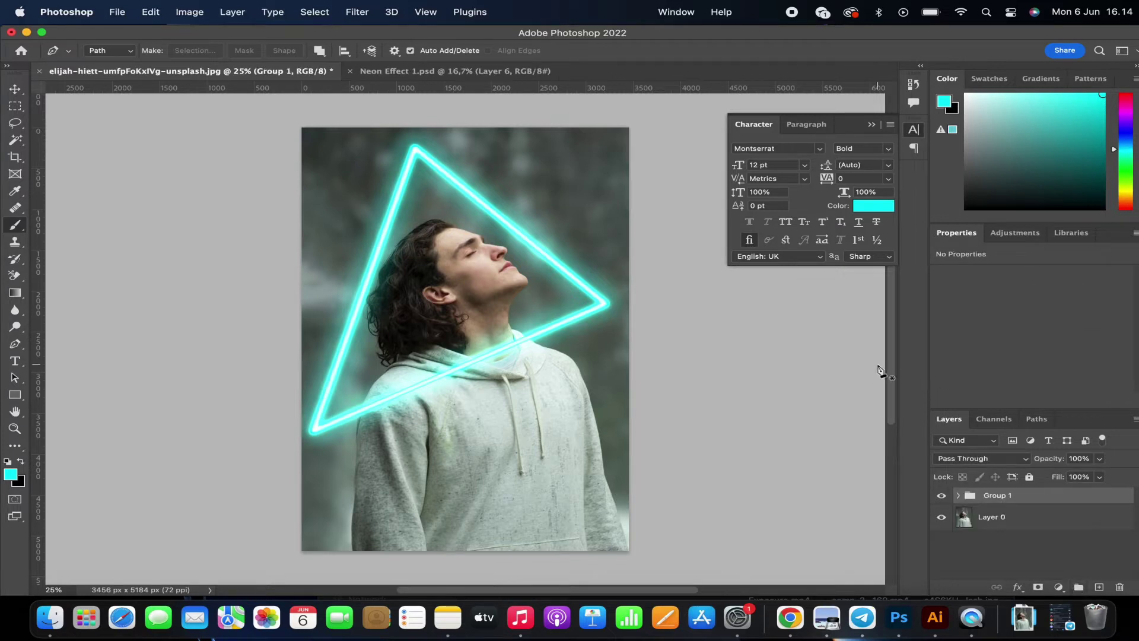
Select the man on Layer 0 as the subject and use the selection as an inverted layer mask on the neon group.
{"action": "left_click", "coordinate": [1007, 519]}
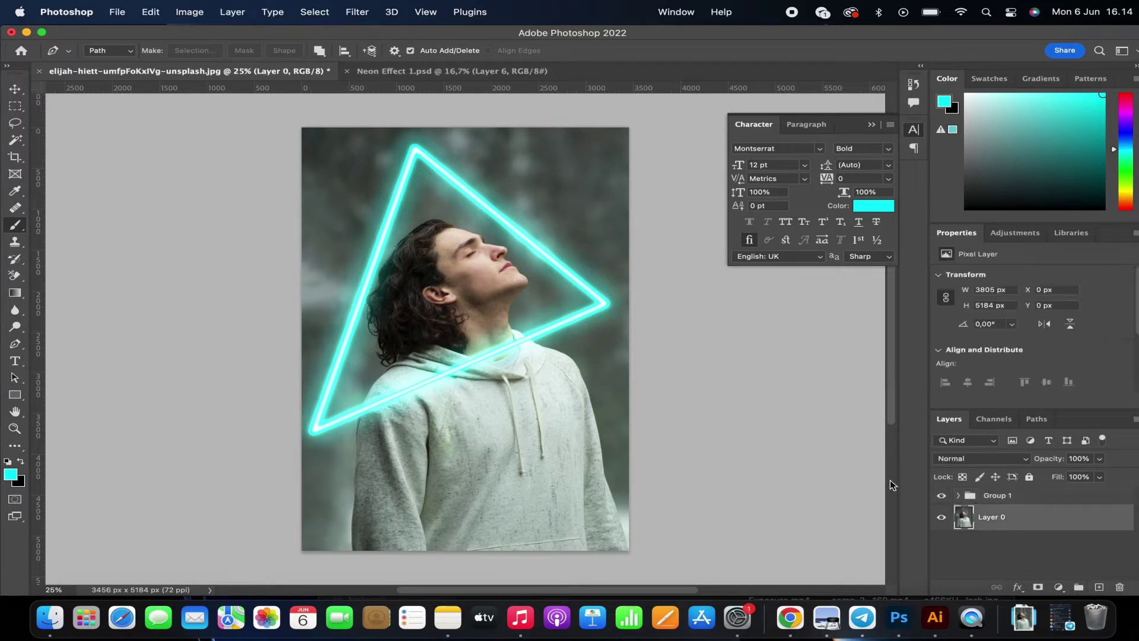
{"action": "left_click", "coordinate": [320, 11]}
{"action": "left_click", "coordinate": [360, 165]}
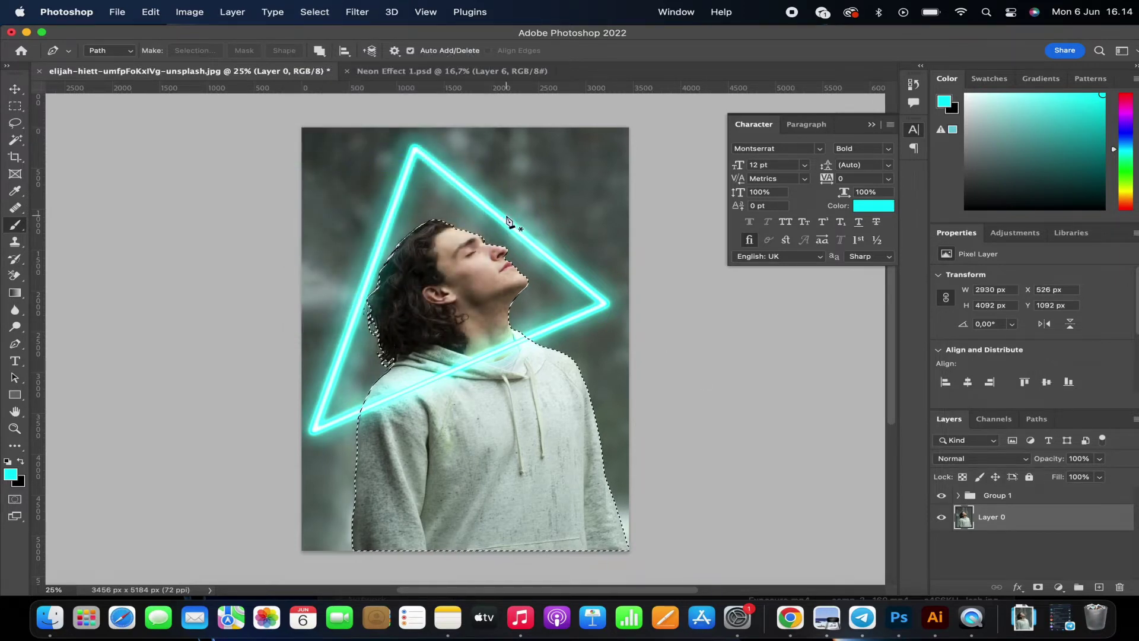
{"action": "left_click", "coordinate": [1004, 501]}
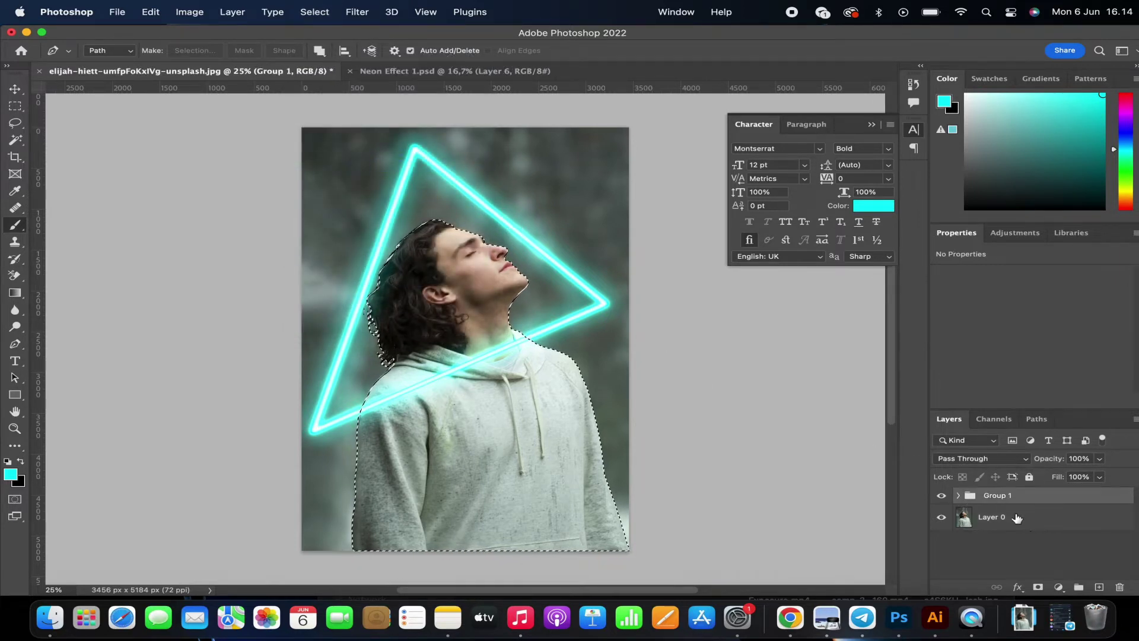
{"action": "left_click", "coordinate": [1038, 587]}
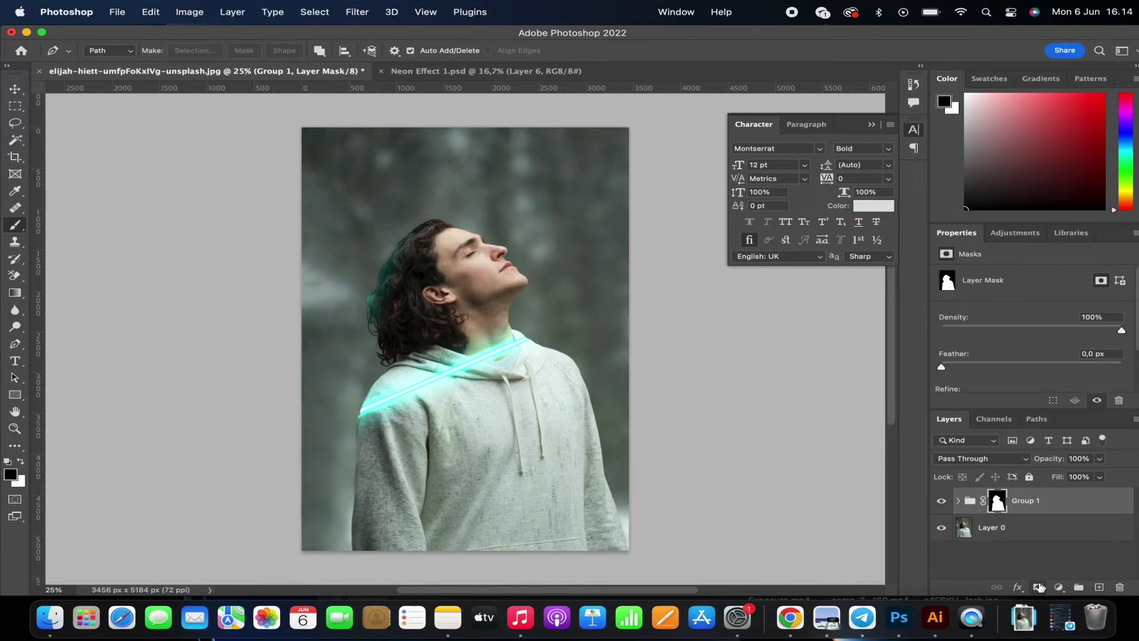
{"action": "key", "text": "super+i"}
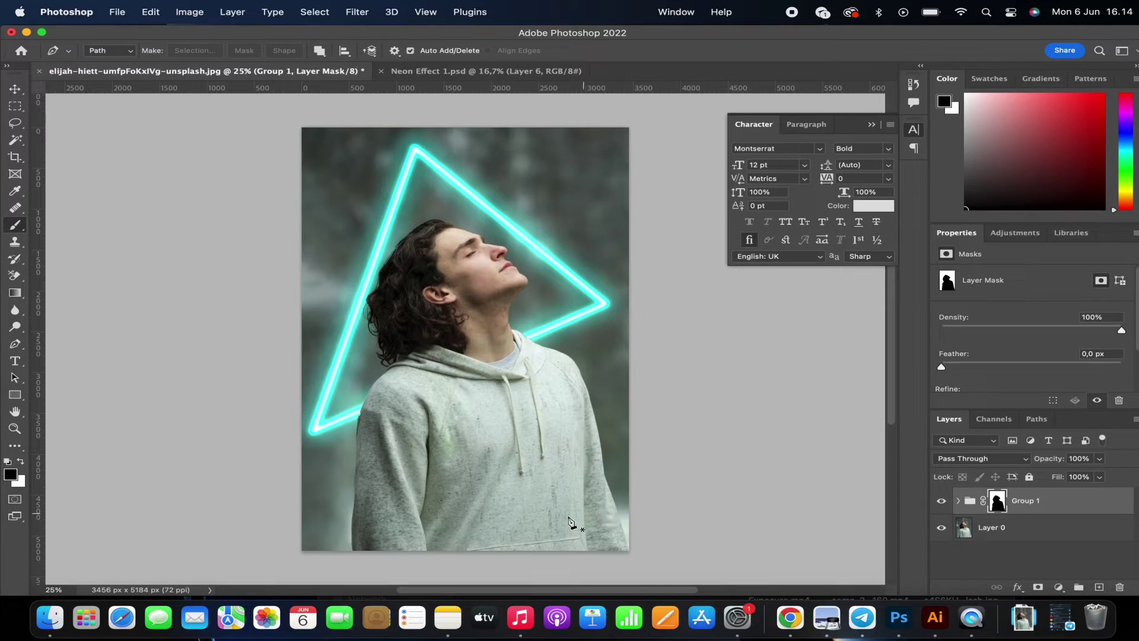
Paint white on the group's mask across the neck and hoodie to restore the triangle's lower edge in front of the man.
{"action": "left_click", "coordinate": [14, 224]}
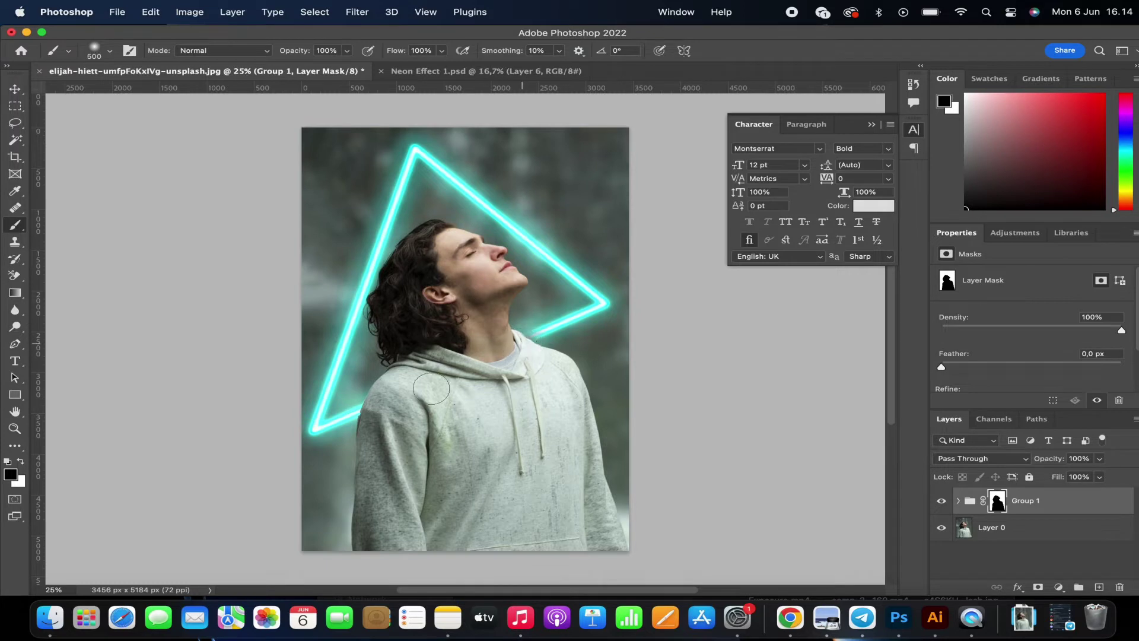
{"action": "left_click", "coordinate": [20, 462]}
{"action": "mouse_move", "coordinate": [500, 338]}
{"action": "left_mouse_down"}
{"action": "mouse_move", "coordinate": [445, 379]}
{"action": "mouse_move", "coordinate": [354, 419]}
{"action": "mouse_move", "coordinate": [481, 359]}
{"action": "mouse_move", "coordinate": [364, 414]}
{"action": "left_mouse_up"}
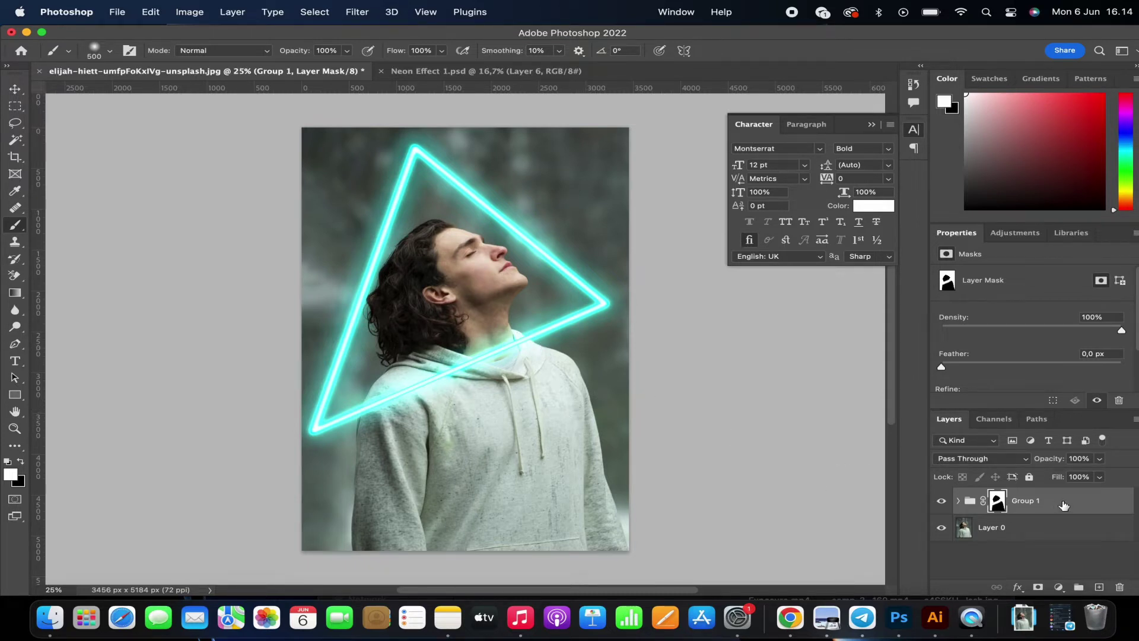
{"action": "key", "text": "ctrl+t"}
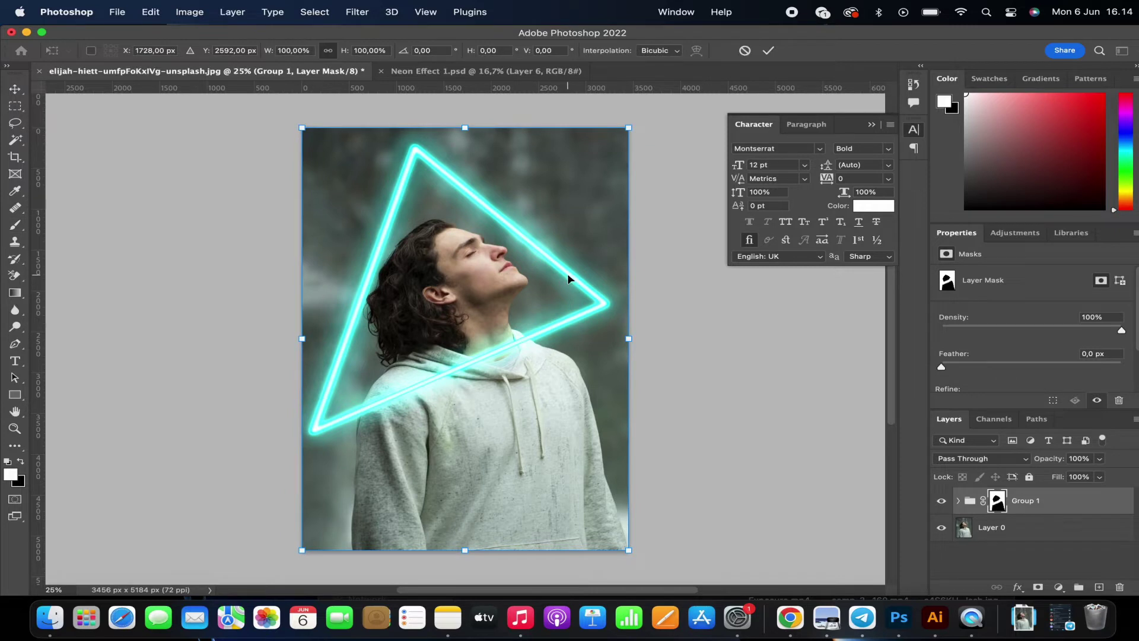
{"action": "left_click_drag", "start_coordinate": [568, 278], "coordinate": [574, 295]}
{"action": "left_click_drag", "start_coordinate": [573, 294], "coordinate": [577, 296]}
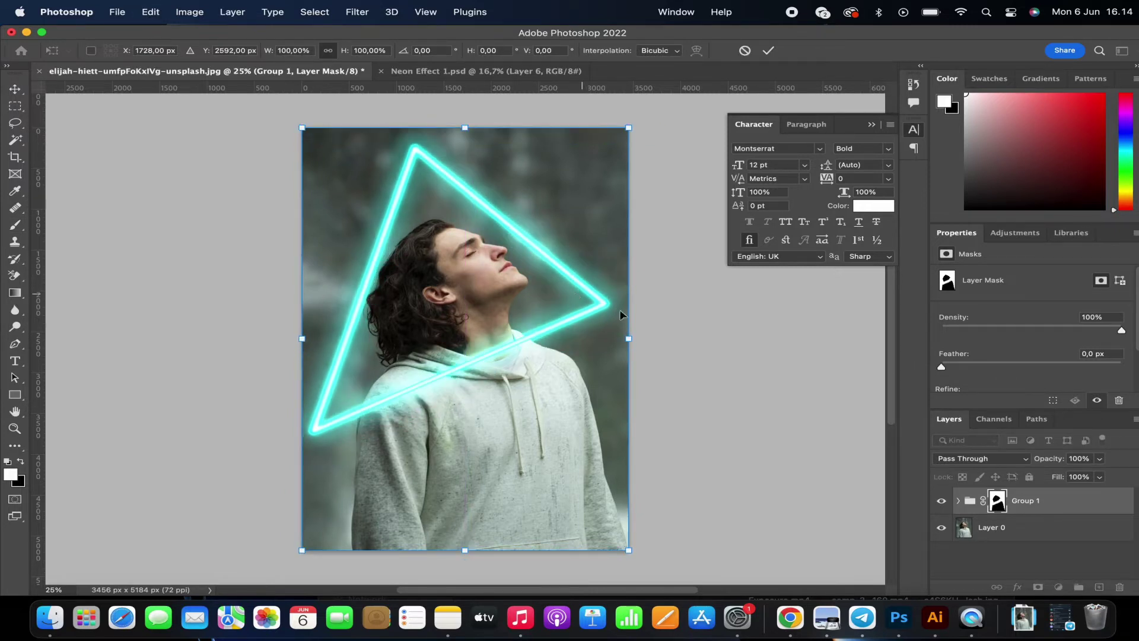
{"action": "key", "text": "Return"}
{"action": "key", "text": "b"}
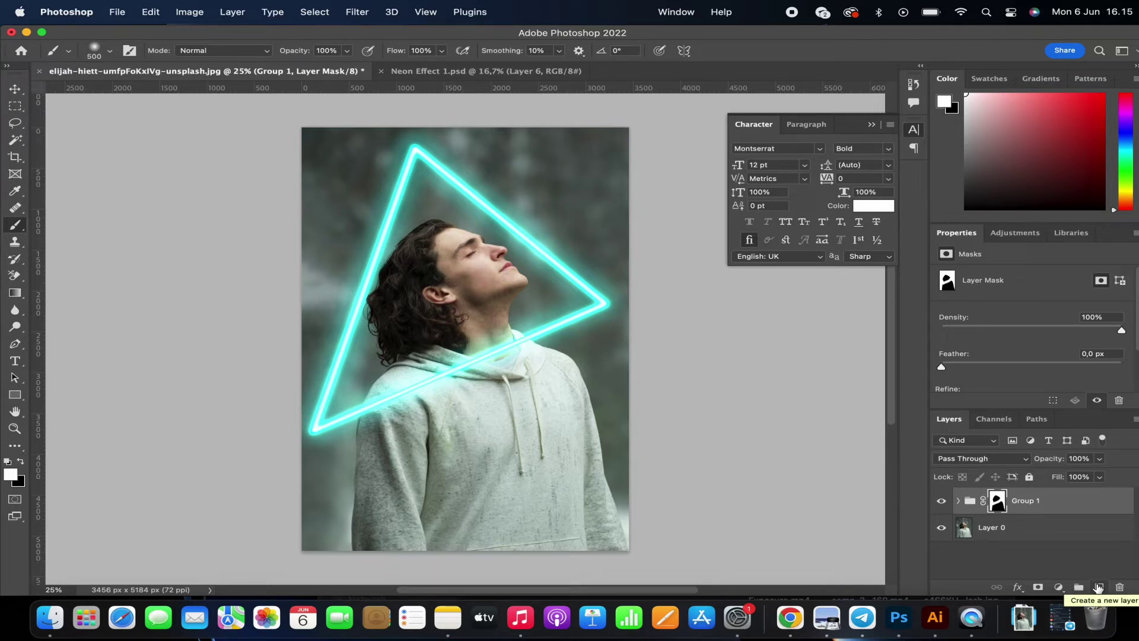
{"action": "left_click", "coordinate": [1097, 586]}
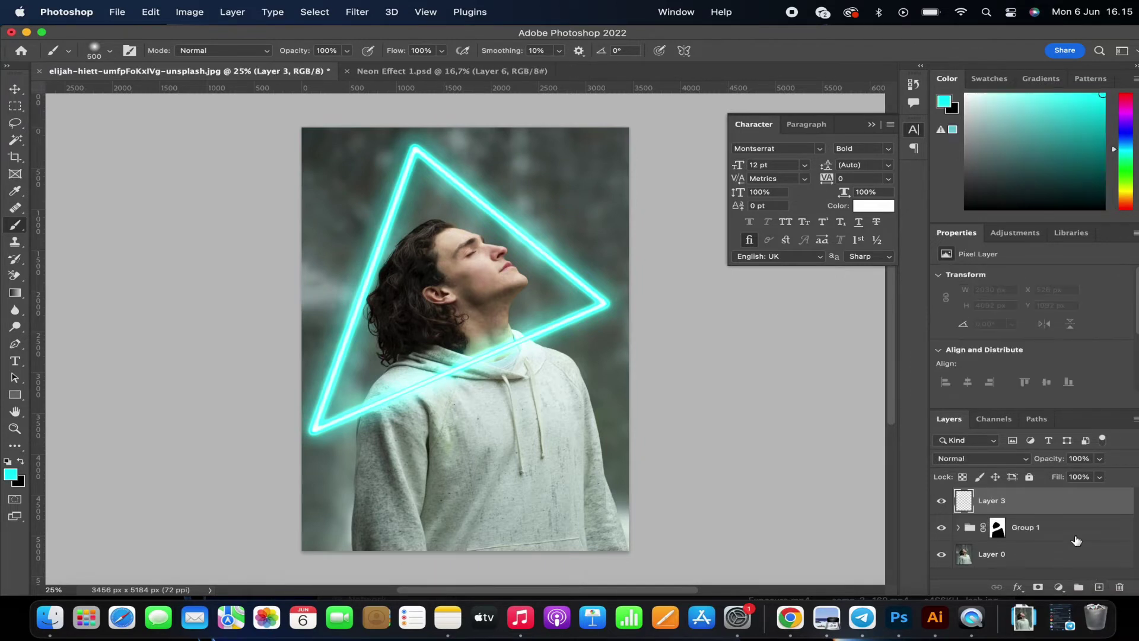
{"action": "key", "text": "super+z"}
Add a Hue/Saturation adjustment layer above the group with Colorize on, Saturation 100 and the hue shifted to cyan.
{"action": "left_click", "coordinate": [1059, 587]}
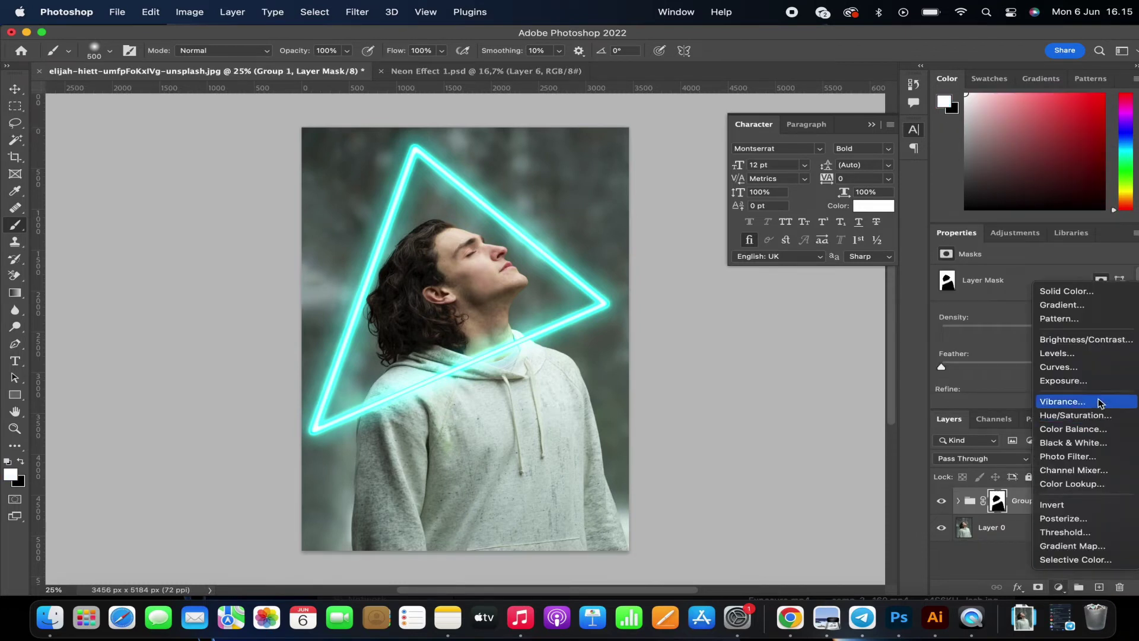
{"action": "left_click", "coordinate": [1080, 413]}
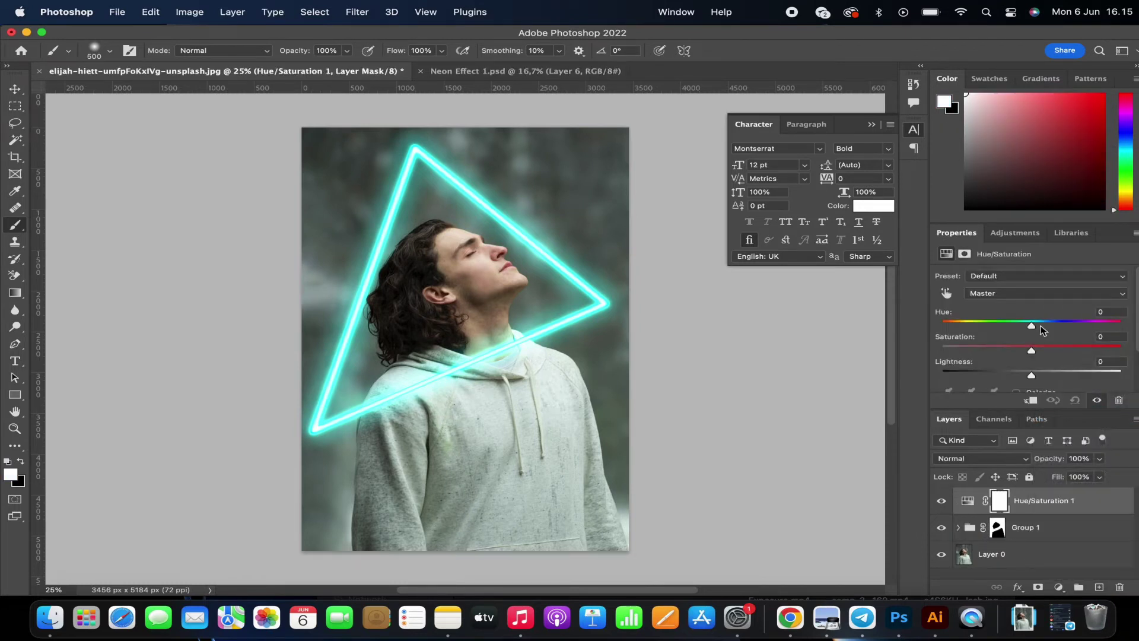
{"action": "scroll", "coordinate": [1081, 351], "scroll_direction": "down", "scroll_amount": 3}
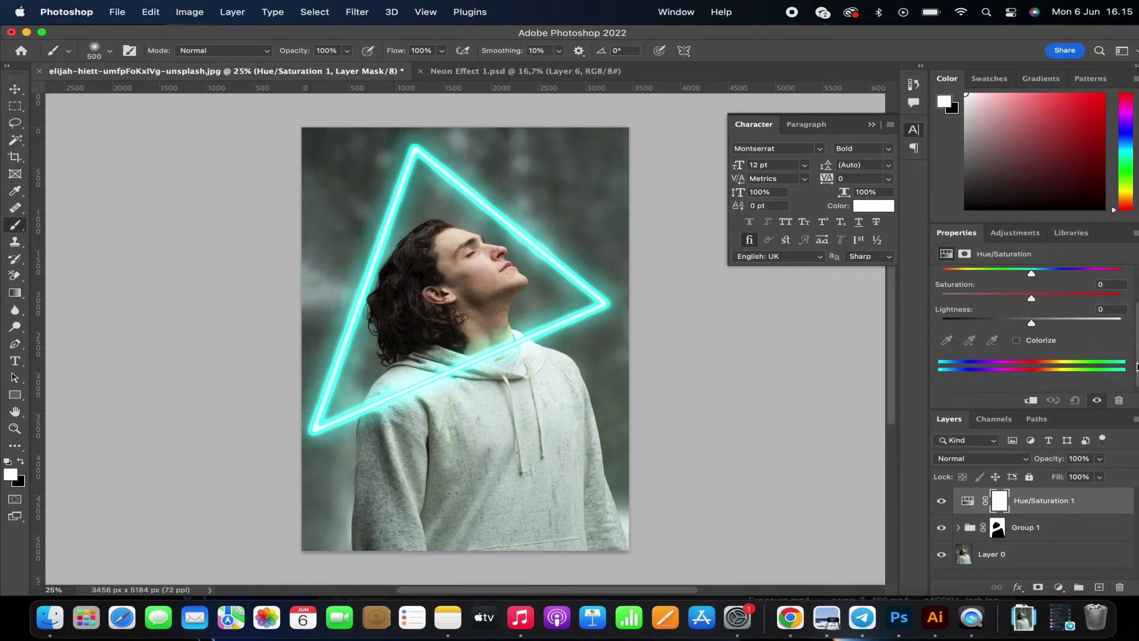
{"action": "left_click", "coordinate": [1018, 336]}
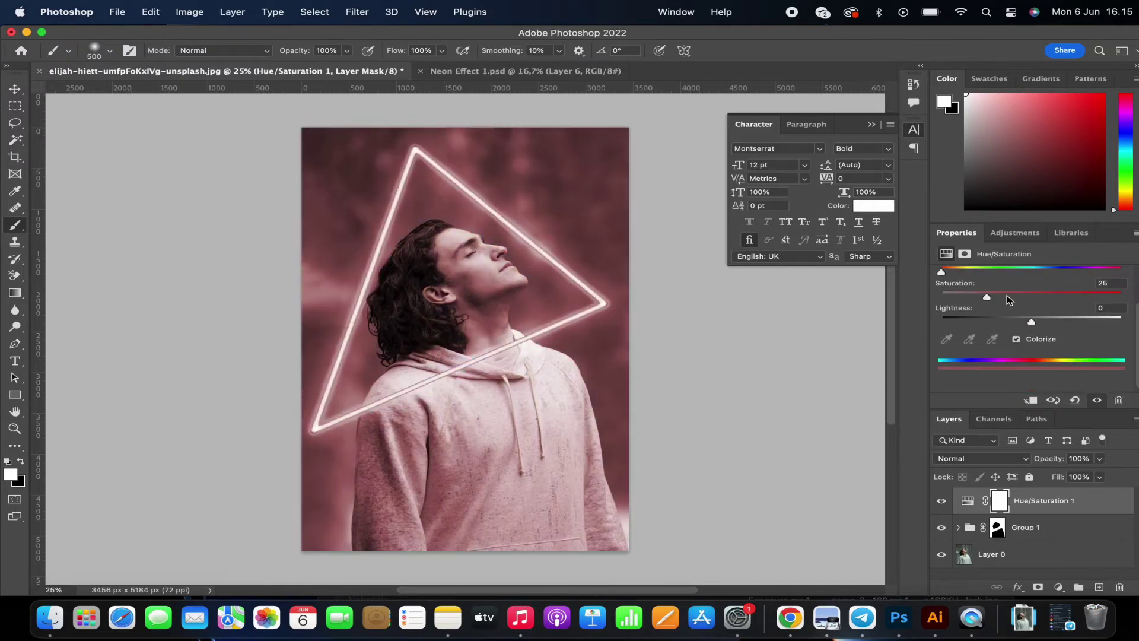
{"action": "left_click_drag", "start_coordinate": [988, 300], "coordinate": [1126, 303]}
{"action": "left_click_drag", "start_coordinate": [943, 274], "coordinate": [1037, 275]}
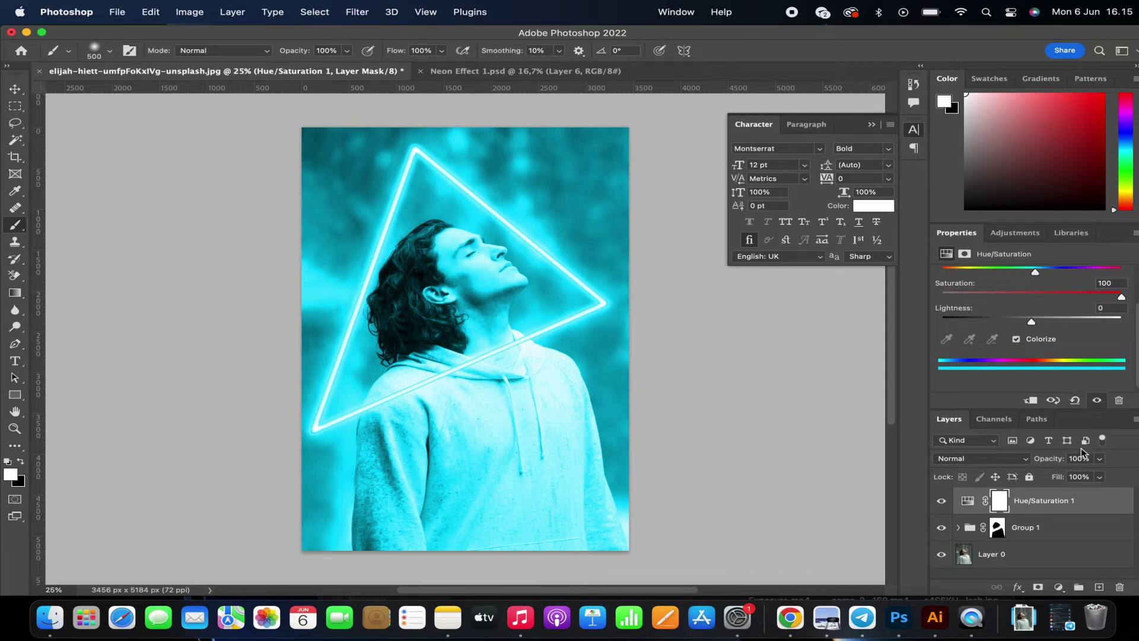
Split the Hue/Saturation layer's Blend If black slider for This Layer to 0 / 127 and lower the layer's opacity to 21%.
{"action": "double_click", "coordinate": [1076, 500]}
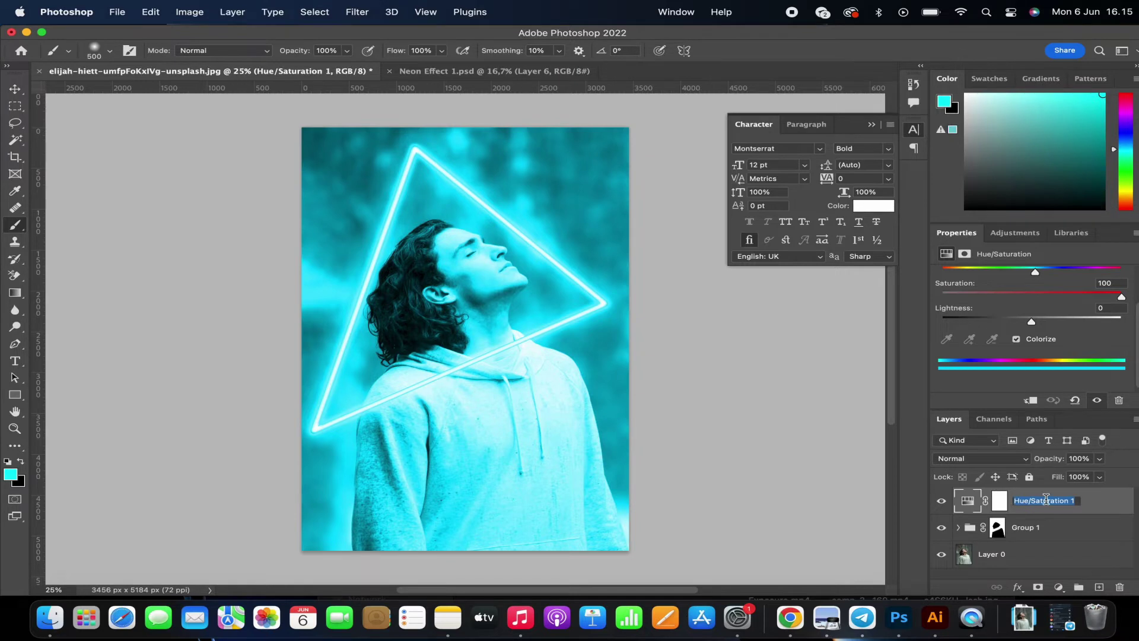
{"action": "double_click", "coordinate": [1095, 506]}
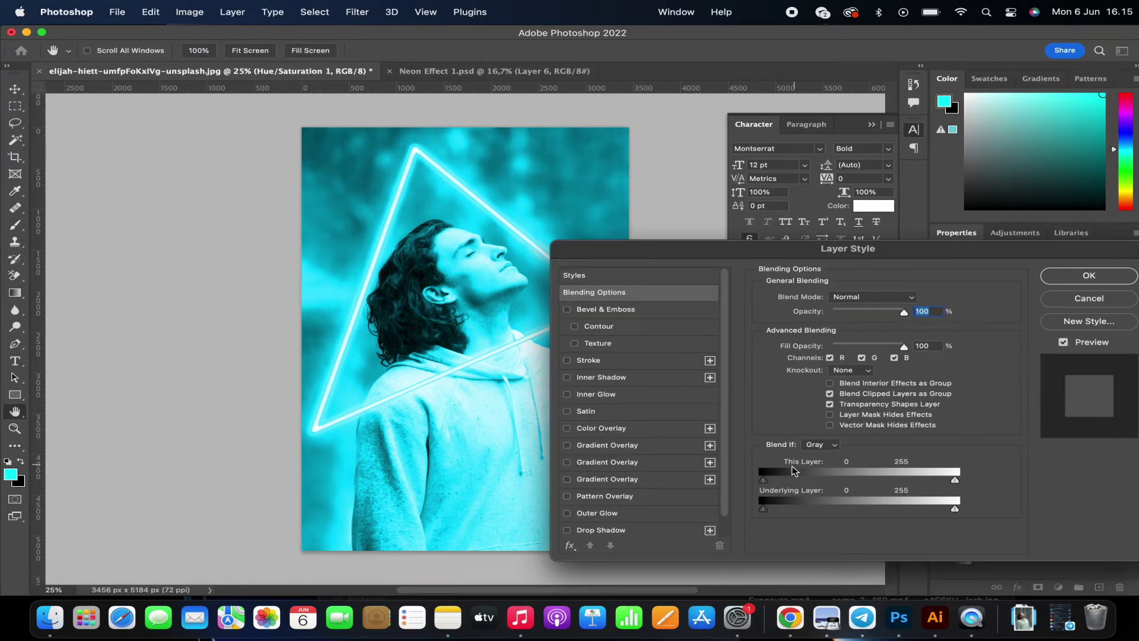
{"action": "key", "text": "alt"}
{"action": "left_click_drag", "start_coordinate": [771, 484], "coordinate": [864, 487]}
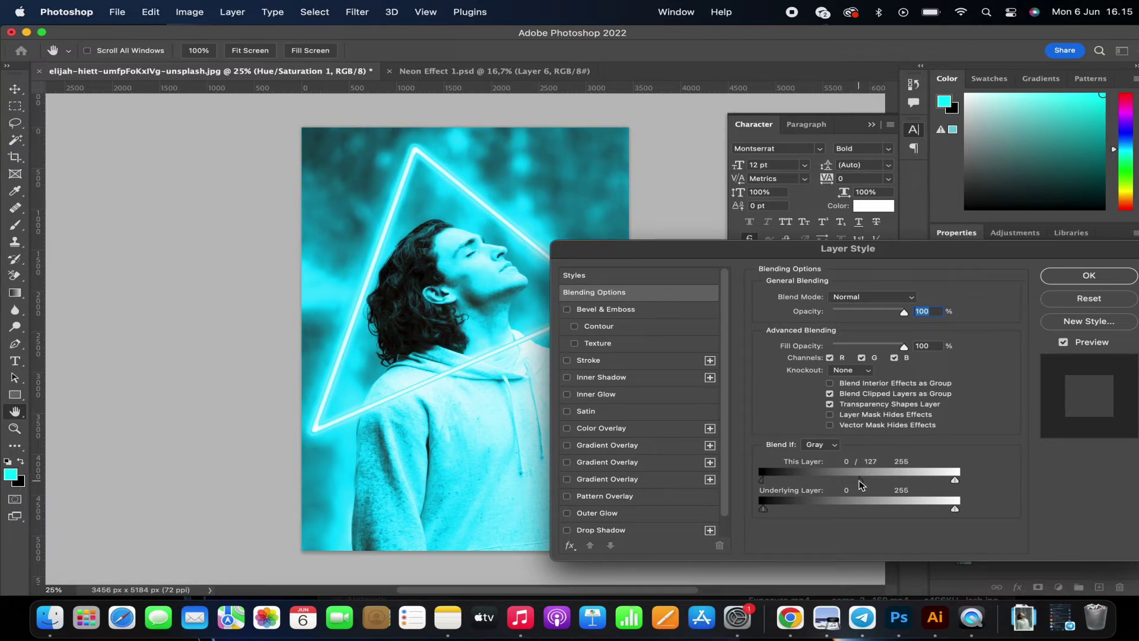
{"action": "left_click", "coordinate": [1089, 276]}
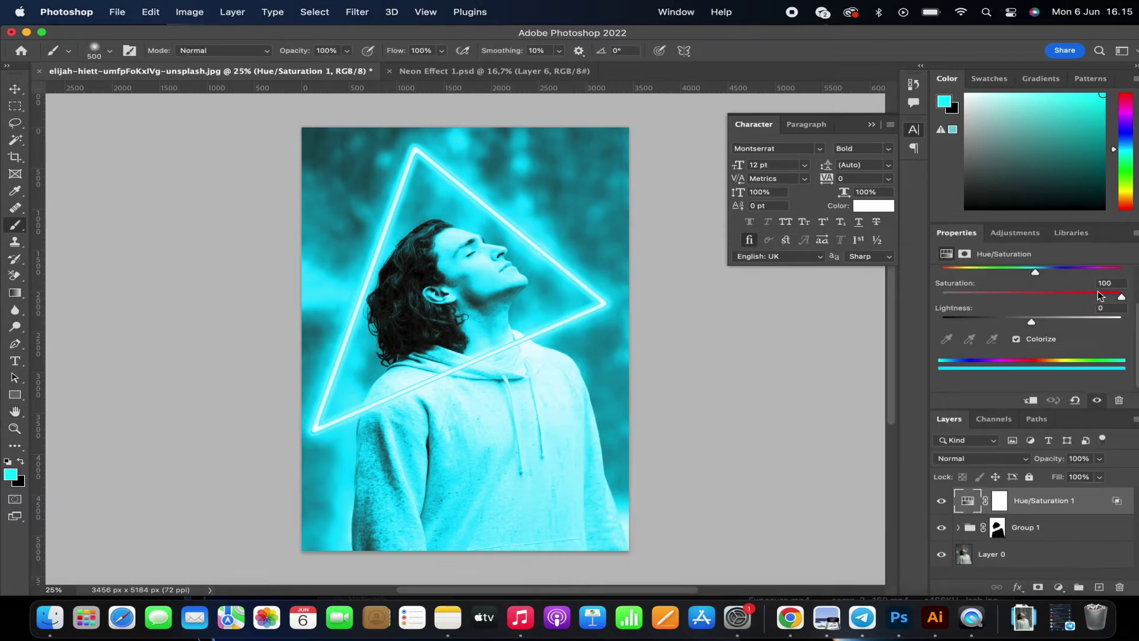
{"action": "left_click", "coordinate": [1100, 458]}
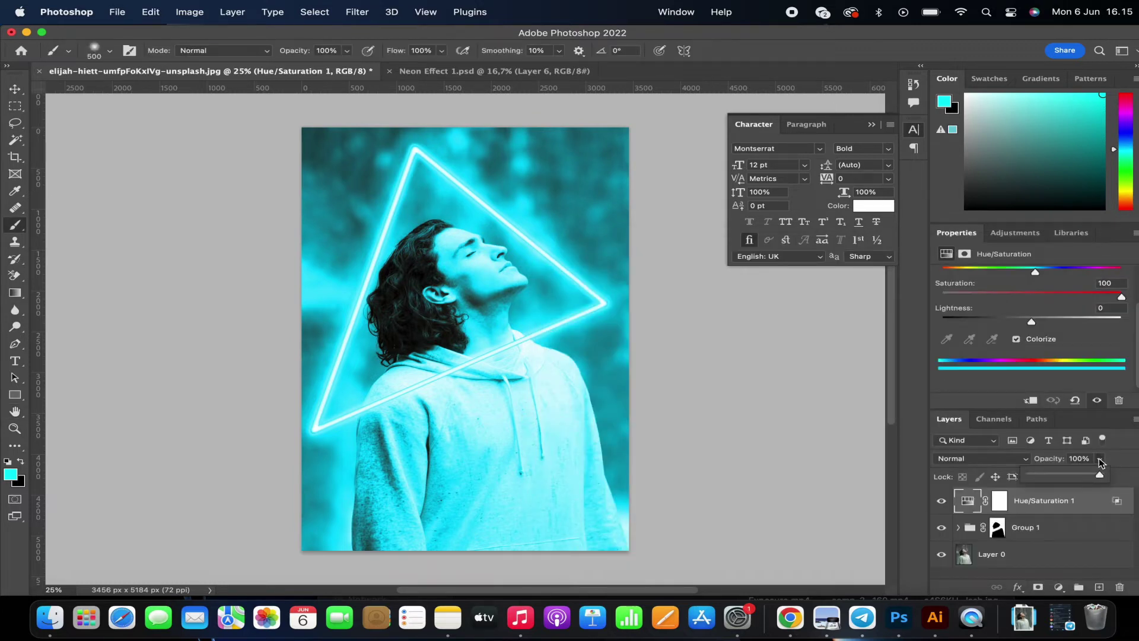
{"action": "left_click_drag", "start_coordinate": [1068, 478], "coordinate": [1048, 478]}
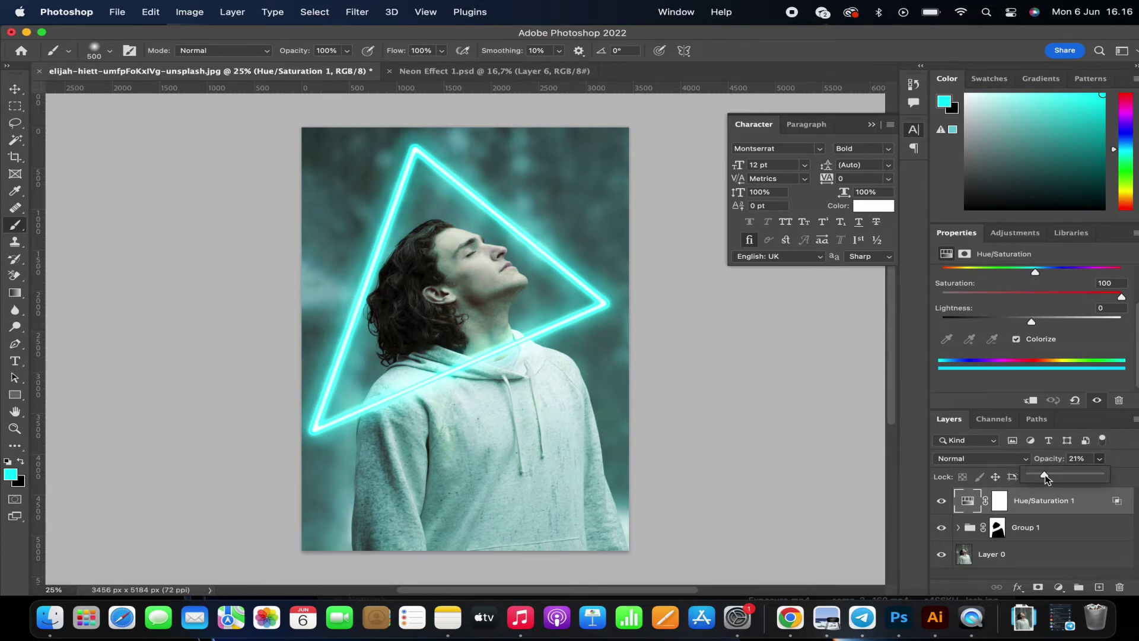
Add a Brightness/Contrast adjustment layer directly above Layer 0 with brightness -13 and contrast 15.
{"action": "left_click", "coordinate": [1043, 554]}
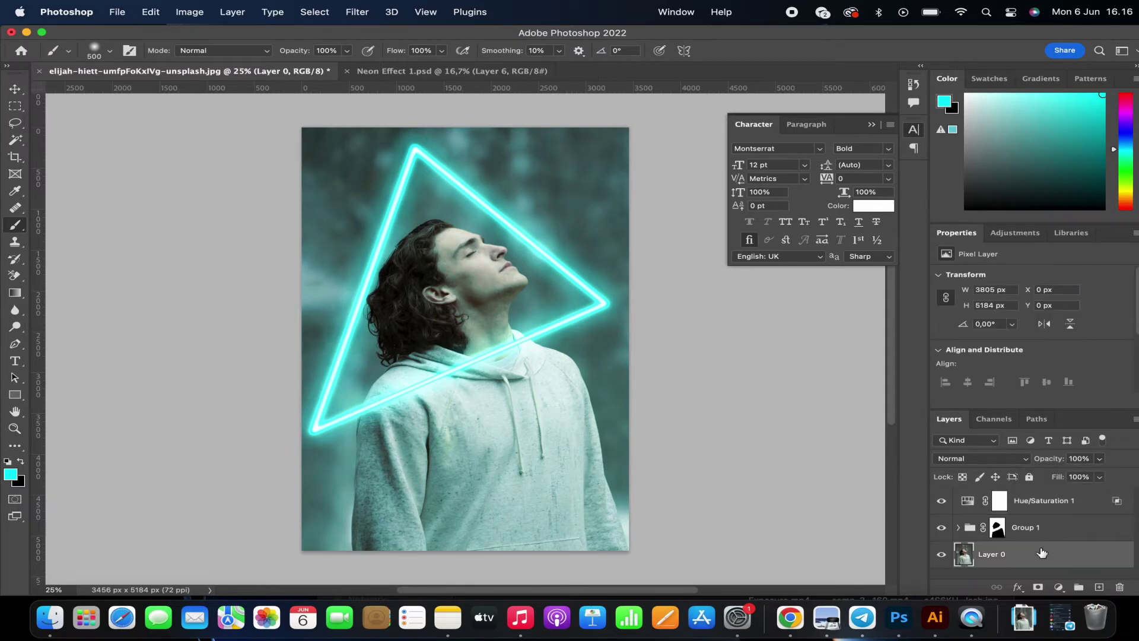
{"action": "left_click", "coordinate": [1057, 586]}
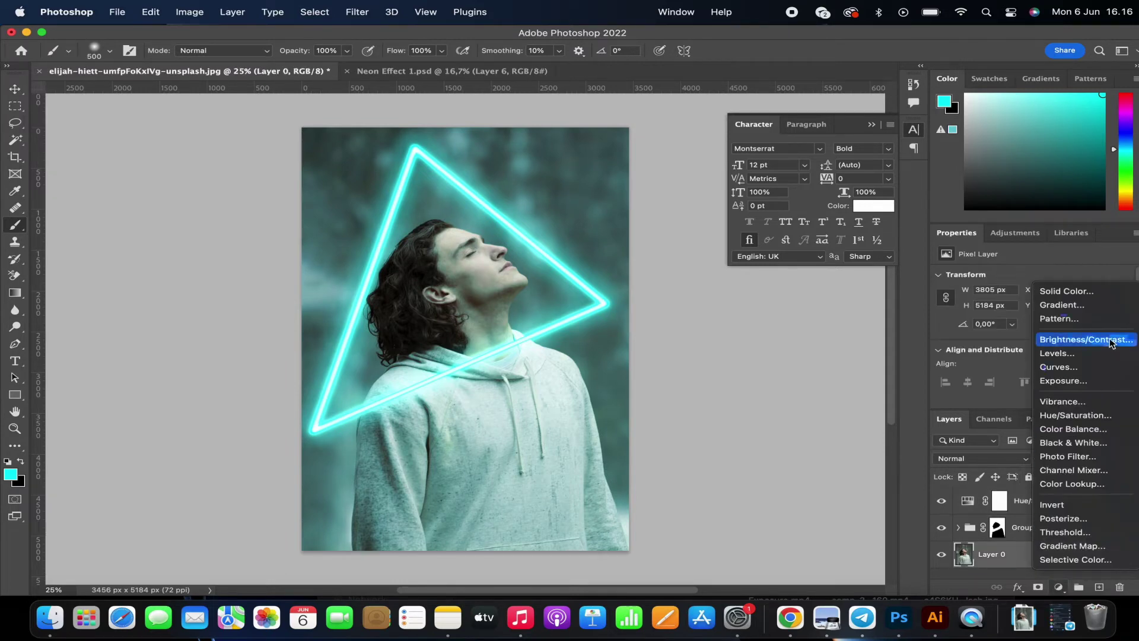
{"action": "left_click", "coordinate": [1044, 341]}
{"action": "left_click_drag", "start_coordinate": [1032, 316], "coordinate": [1045, 317]}
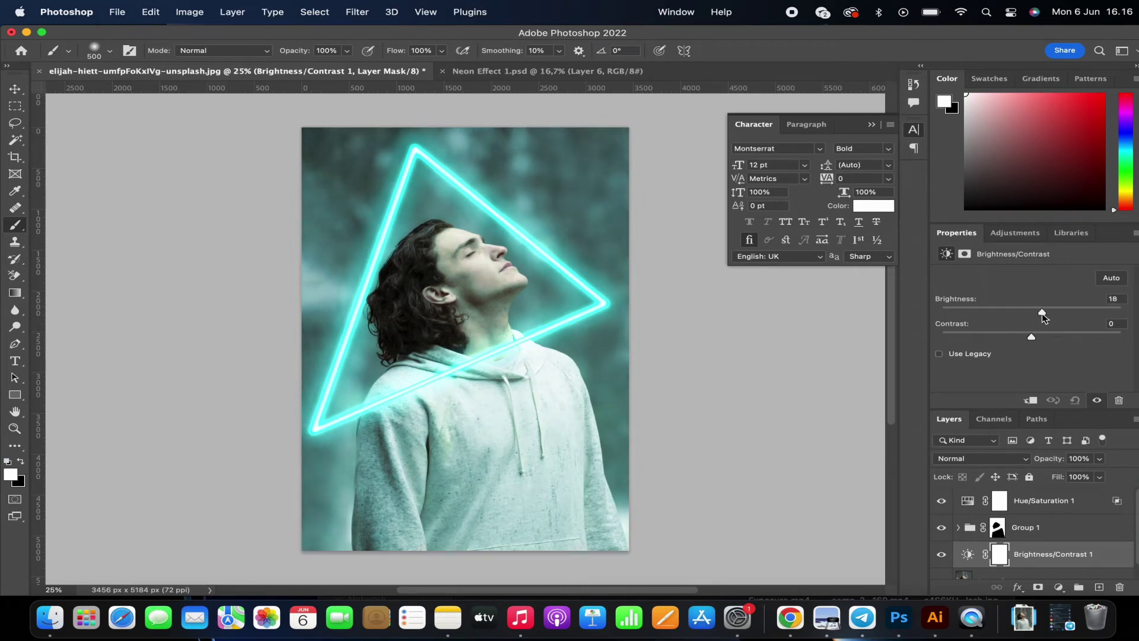
{"action": "mouse_move", "coordinate": [1033, 339]}
{"action": "left_mouse_down"}
{"action": "mouse_move", "coordinate": [1046, 349]}
{"action": "mouse_move", "coordinate": [1038, 312]}
{"action": "mouse_move", "coordinate": [1028, 318]}
{"action": "left_mouse_up"}
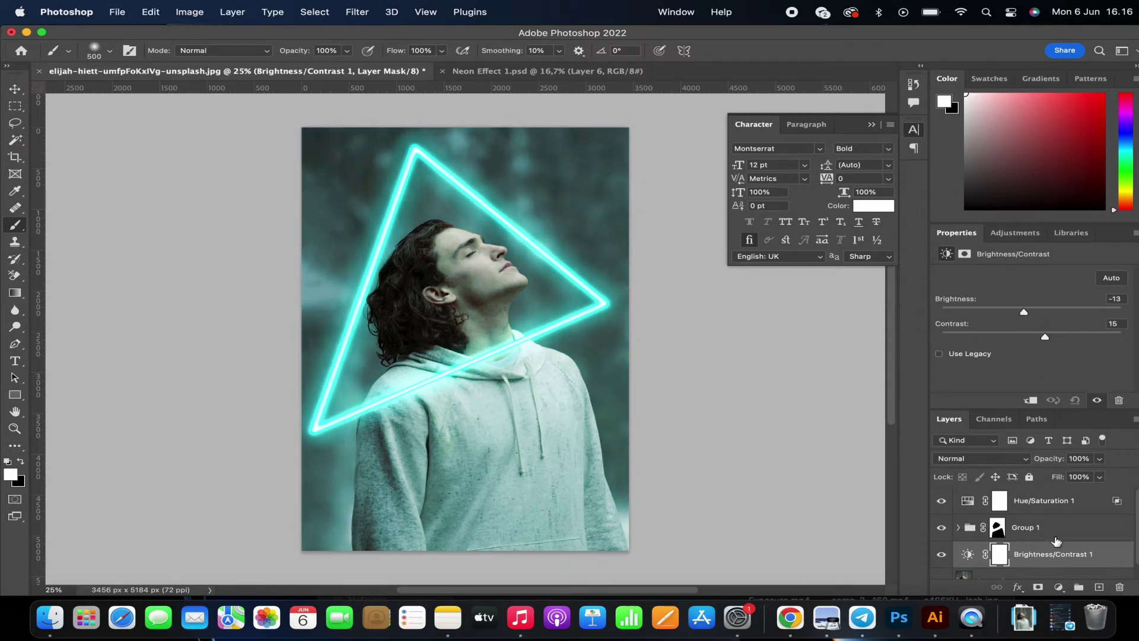
Add a new empty layer above the Hue/Saturation adjustment and sample the triangle's cyan as the foreground colour.
{"action": "left_click", "coordinate": [1069, 503]}
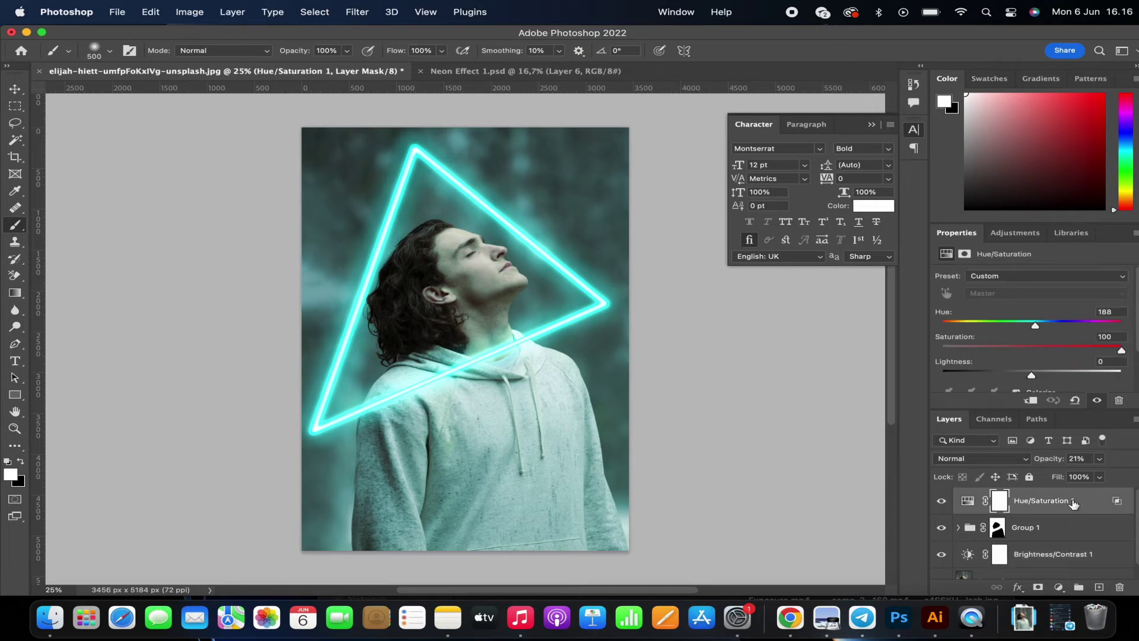
{"action": "left_click", "coordinate": [1099, 586]}
{"action": "left_click", "coordinate": [606, 302], "text": "alt"}
Choose the cloud1 smoke brush and enlarge it to 5000 px, keeping brush opacity and flow at 100%.
{"action": "left_click", "coordinate": [109, 50]}
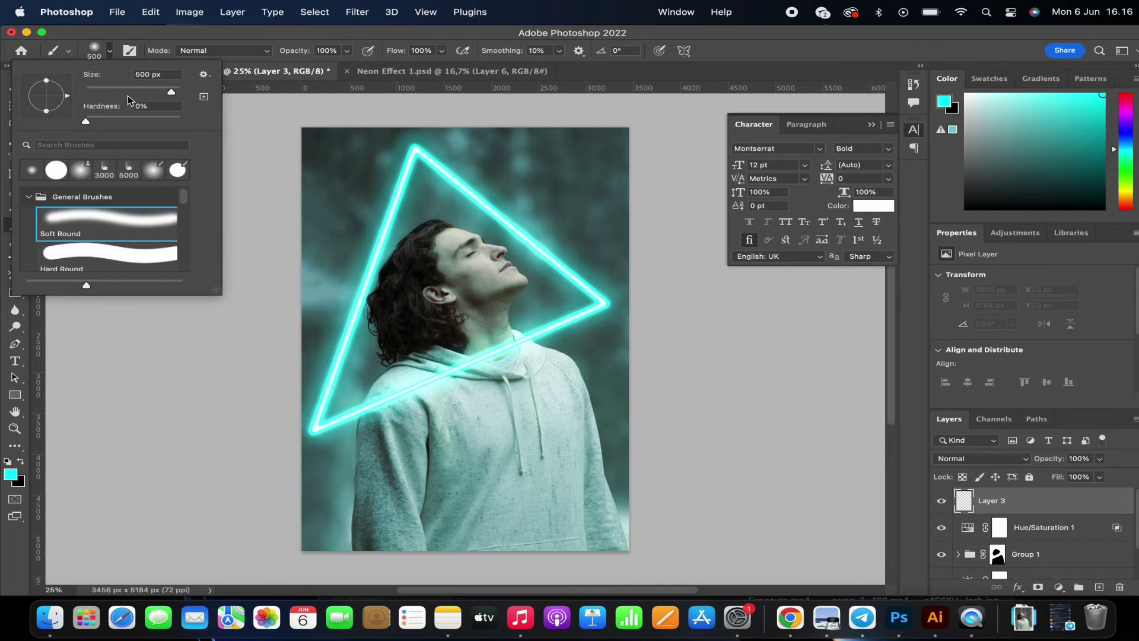
{"action": "scroll", "coordinate": [184, 203], "scroll_direction": "down", "scroll_amount": 2}
{"action": "scroll", "coordinate": [148, 217], "scroll_direction": "down", "scroll_amount": 3}
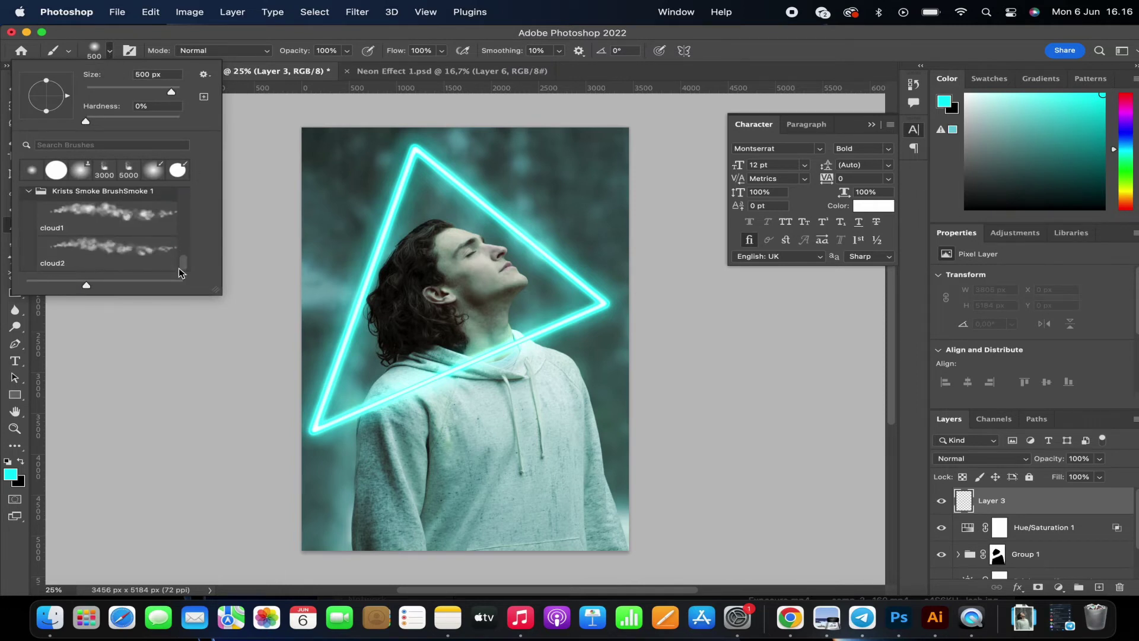
{"action": "left_click", "coordinate": [149, 216]}
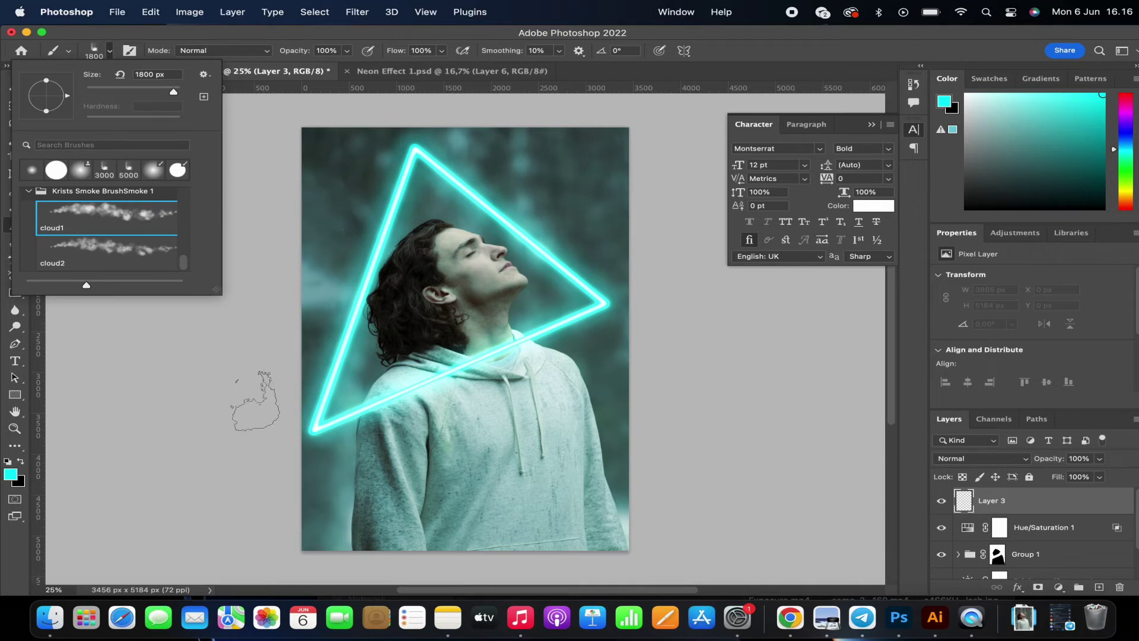
{"action": "left_click", "coordinate": [204, 425]}
{"action": "key", "text": "bracketright"}
{"action": "key", "text": "bracketright"}
{"action": "key", "text": "bracketright"}
{"action": "key", "text": "bracketright"}
{"action": "key", "text": "bracketright"}
{"action": "key", "text": "bracketright"}
{"action": "key", "text": "bracketright"}
{"action": "key", "text": "bracketright"}
{"action": "key", "text": "bracketright"}
{"action": "key", "text": "bracketright"}
{"action": "key", "text": "bracketright"}
{"action": "key", "text": "bracketright"}
{"action": "key", "text": "bracketright"}
{"action": "key", "text": "bracketright"}
{"action": "key", "text": "bracketright"}
{"action": "key", "text": "bracketright"}
{"action": "key", "text": "bracketright"}
{"action": "key", "text": "bracketright"}
{"action": "key", "text": "bracketright"}
{"action": "key", "text": "bracketright"}
{"action": "key", "text": "bracketright"}
{"action": "key", "text": "bracketright"}
{"action": "key", "text": "bracketright"}
{"action": "key", "text": "bracketright"}
{"action": "key", "text": "bracketright"}
{"action": "key", "text": "bracketright"}
{"action": "key", "text": "bracketright"}
{"action": "key", "text": "bracketright"}
{"action": "key", "text": "bracketright"}
{"action": "key", "text": "bracketright"}
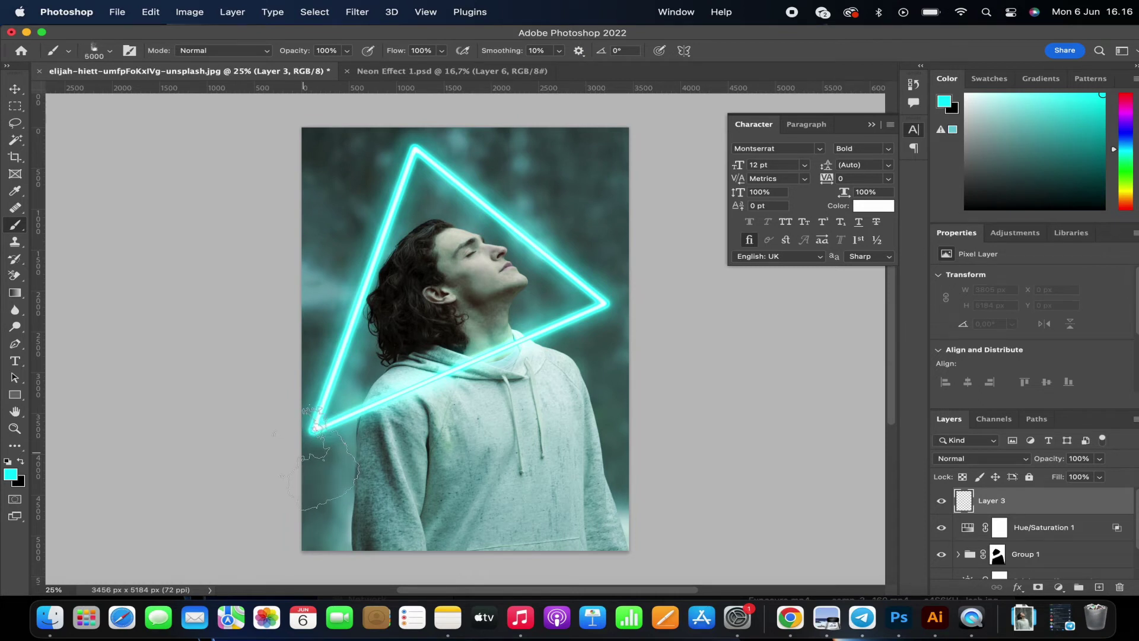
{"action": "left_click", "coordinate": [347, 51]}
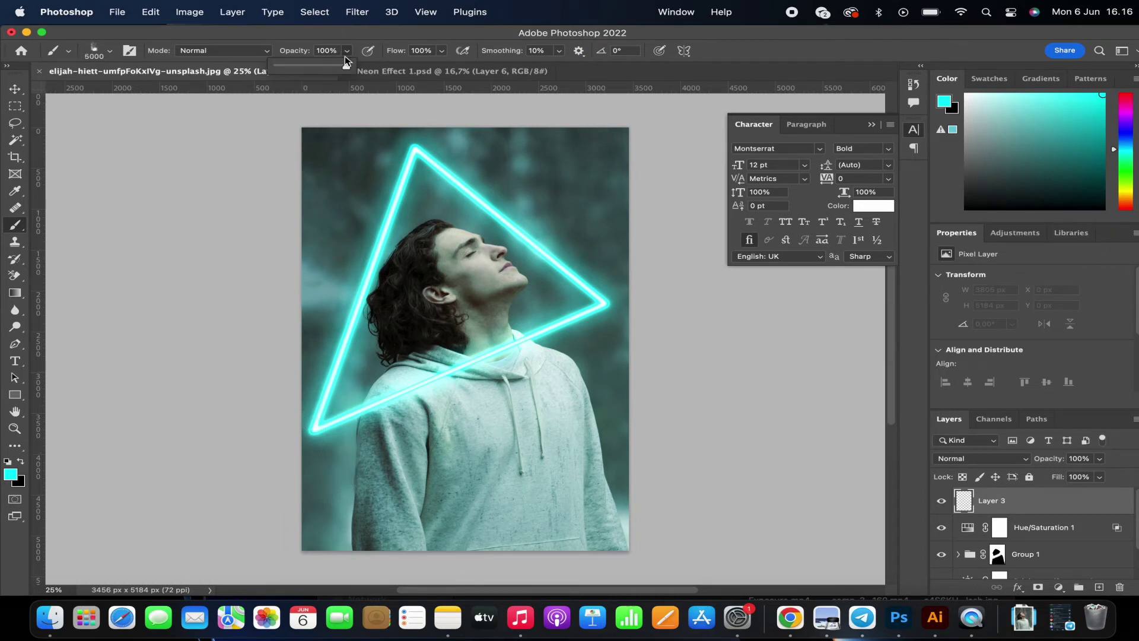
{"action": "left_click_drag", "start_coordinate": [346, 67], "coordinate": [385, 68]}
{"action": "left_click", "coordinate": [442, 52]}
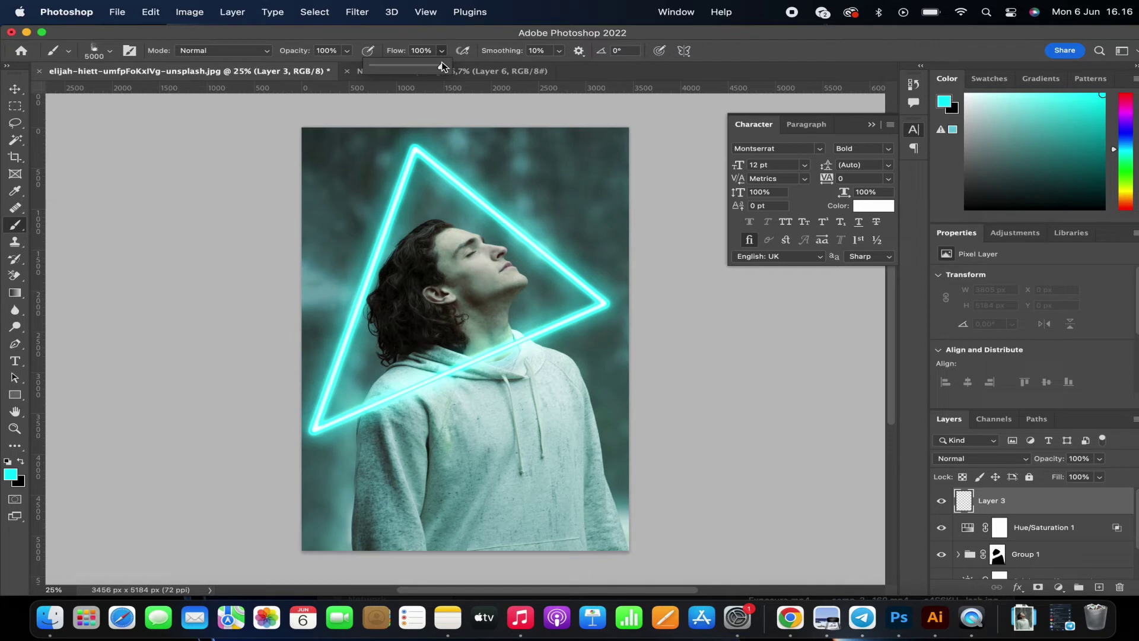
Paint cyan smoke on Layer 3 over the background around the man and across his hair and hoodie.
{"action": "left_click", "coordinate": [325, 450]}
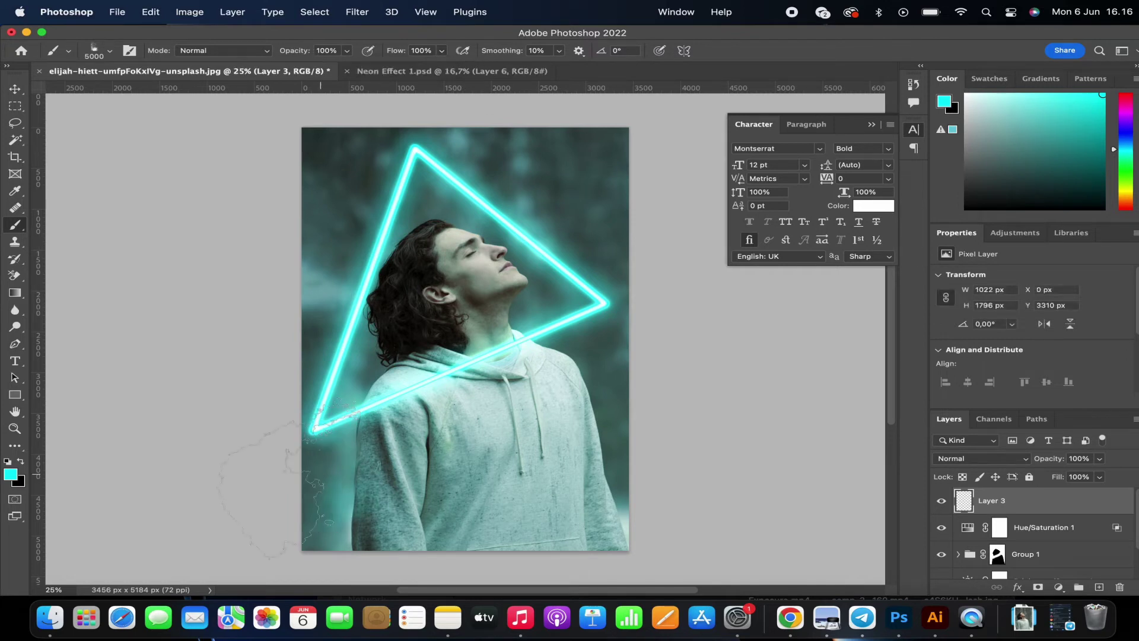
{"action": "mouse_move", "coordinate": [326, 439]}
{"action": "left_mouse_down"}
{"action": "mouse_move", "coordinate": [350, 403]}
{"action": "mouse_move", "coordinate": [386, 403]}
{"action": "mouse_move", "coordinate": [368, 427]}
{"action": "mouse_move", "coordinate": [379, 451]}
{"action": "left_mouse_up"}
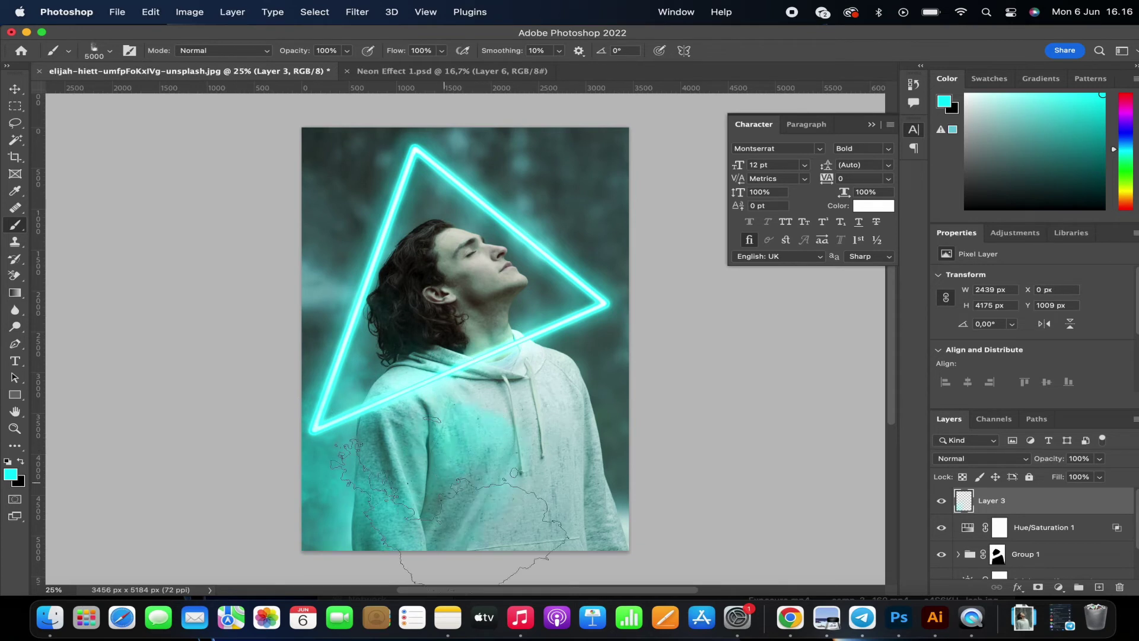
{"action": "mouse_move", "coordinate": [255, 381]}
{"action": "left_mouse_down"}
{"action": "mouse_move", "coordinate": [273, 373]}
{"action": "mouse_move", "coordinate": [261, 225]}
{"action": "left_mouse_up"}
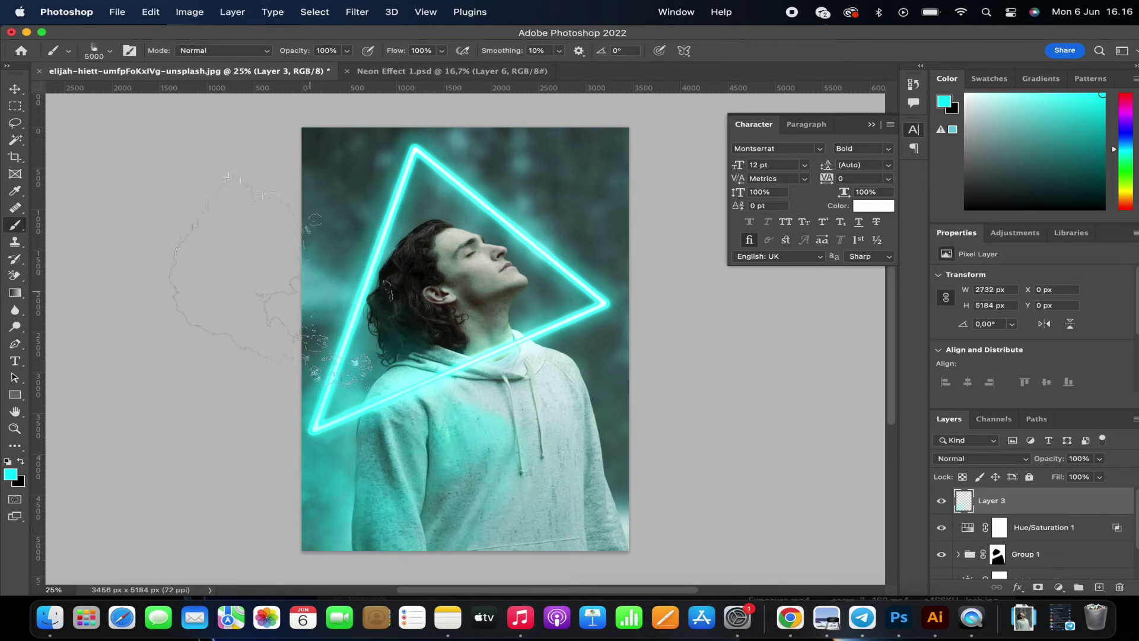
{"action": "mouse_move", "coordinate": [415, 308]}
{"action": "left_mouse_down"}
{"action": "mouse_move", "coordinate": [380, 326]}
{"action": "mouse_move", "coordinate": [377, 303]}
{"action": "mouse_move", "coordinate": [491, 113]}
{"action": "mouse_move", "coordinate": [514, 152]}
{"action": "mouse_move", "coordinate": [446, 174]}
{"action": "mouse_move", "coordinate": [425, 167]}
{"action": "mouse_move", "coordinate": [569, 124]}
{"action": "left_mouse_up"}
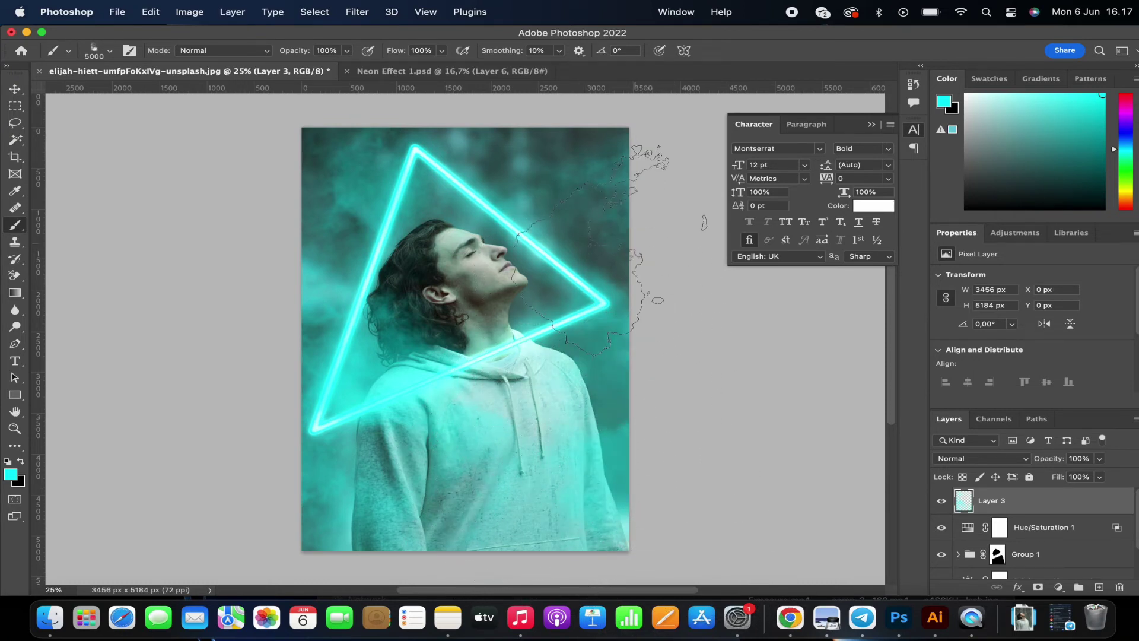
{"action": "left_click", "coordinate": [611, 249]}
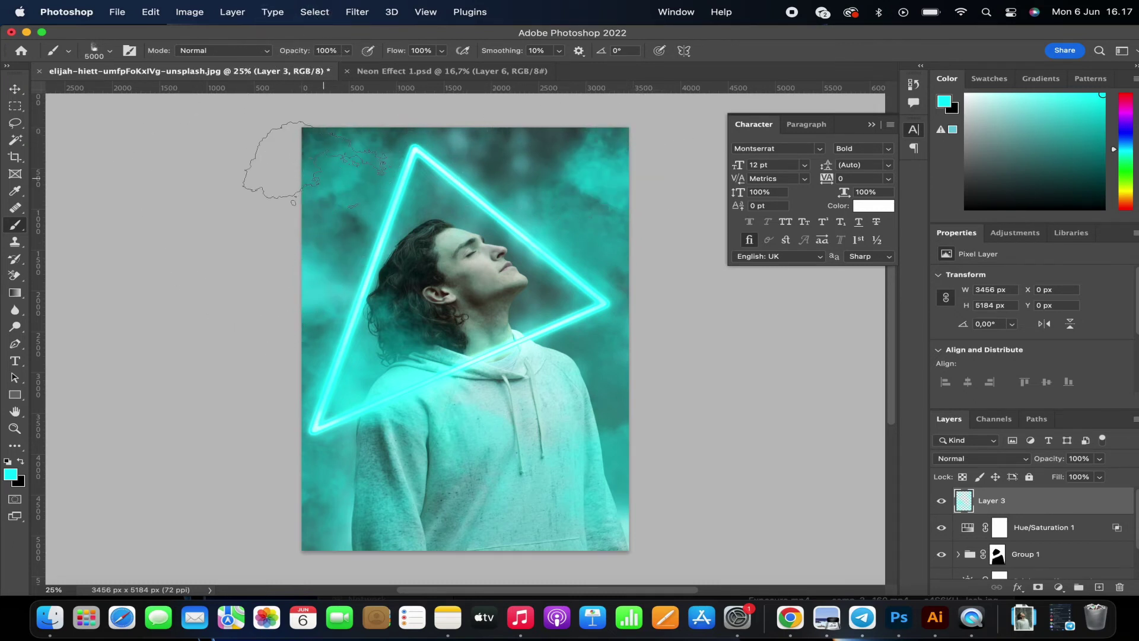
Set Layer 3's blend mode to Soft Light and its fill to 78%.
{"action": "left_click", "coordinate": [1008, 458]}
{"action": "left_click", "coordinate": [1017, 461]}
{"action": "left_click", "coordinate": [1017, 462]}
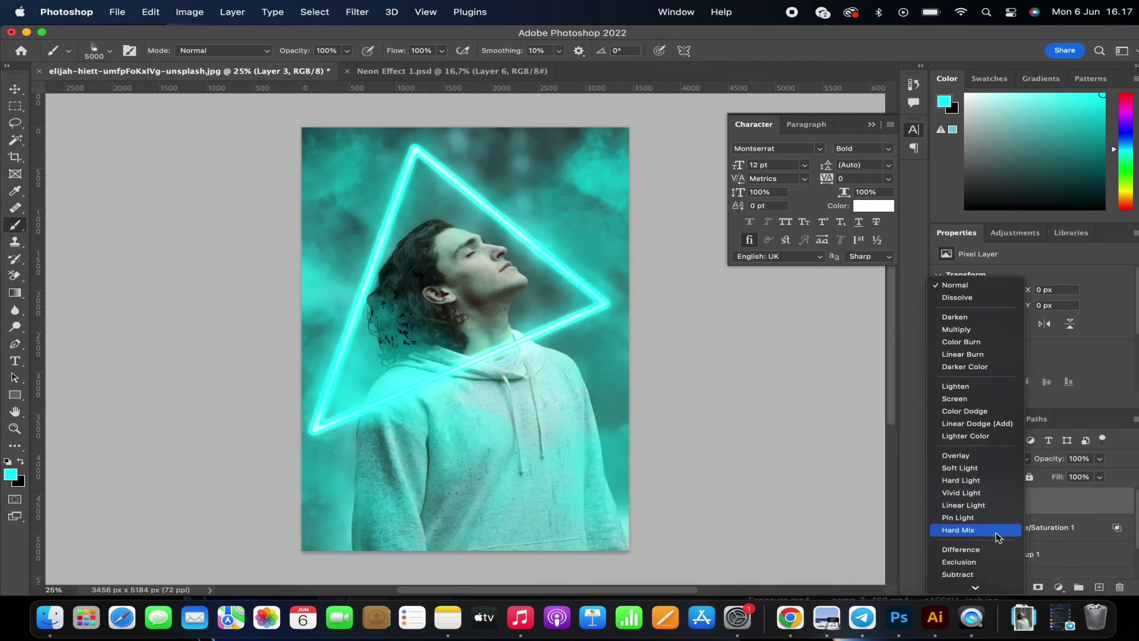
{"action": "left_click", "coordinate": [1001, 468]}
{"action": "left_click", "coordinate": [1099, 476]}
{"action": "left_click_drag", "start_coordinate": [1102, 492], "coordinate": [1085, 496]}
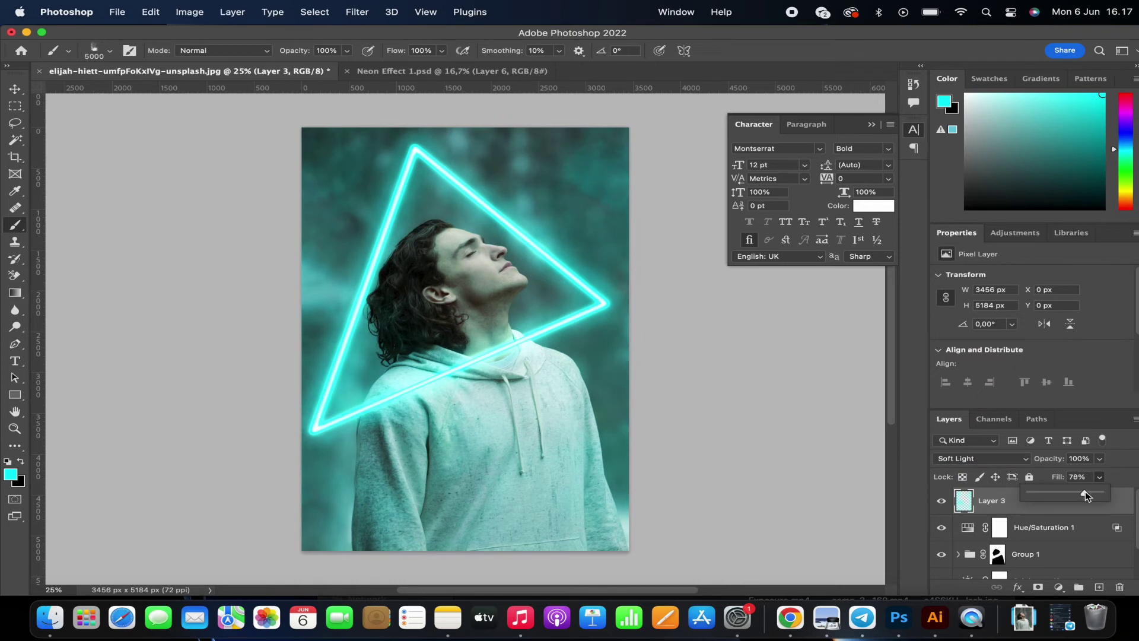
Add a layer mask to Layer 3 and paint black on it with the smoke brush to thin out the cyan haze.
{"action": "left_click", "coordinate": [1038, 587]}
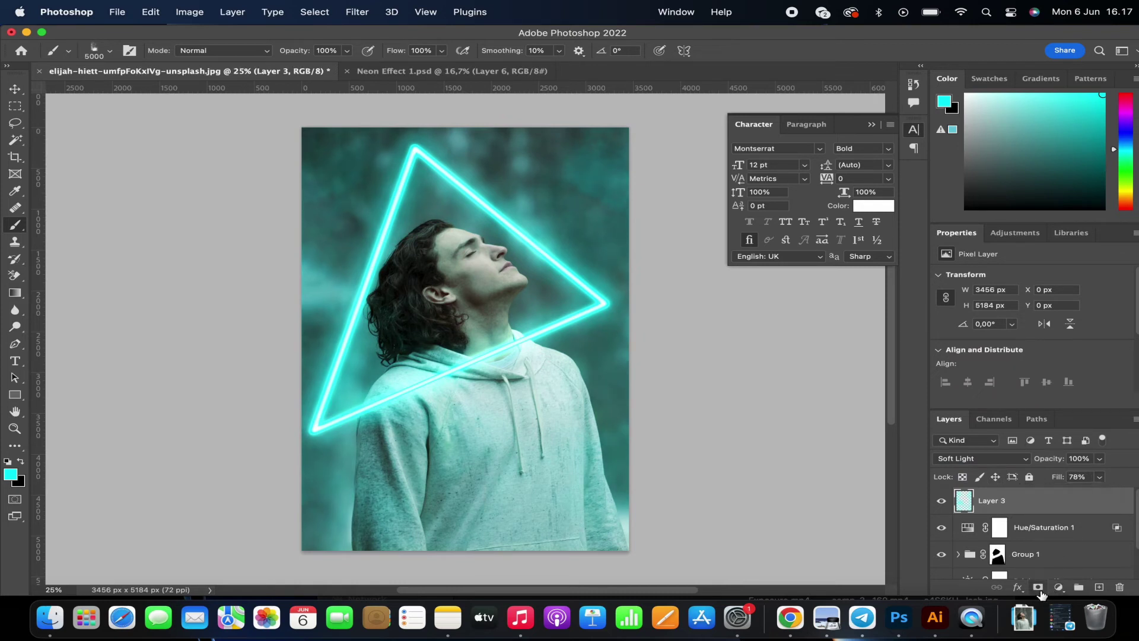
{"action": "left_click", "coordinate": [21, 464]}
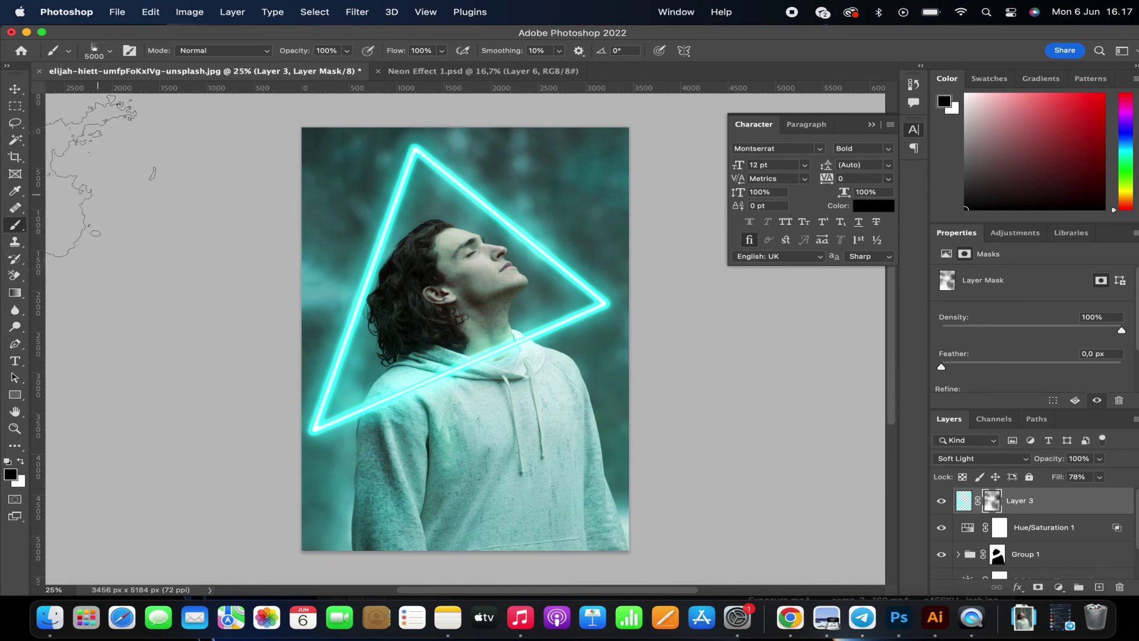
{"action": "key", "text": "v"}
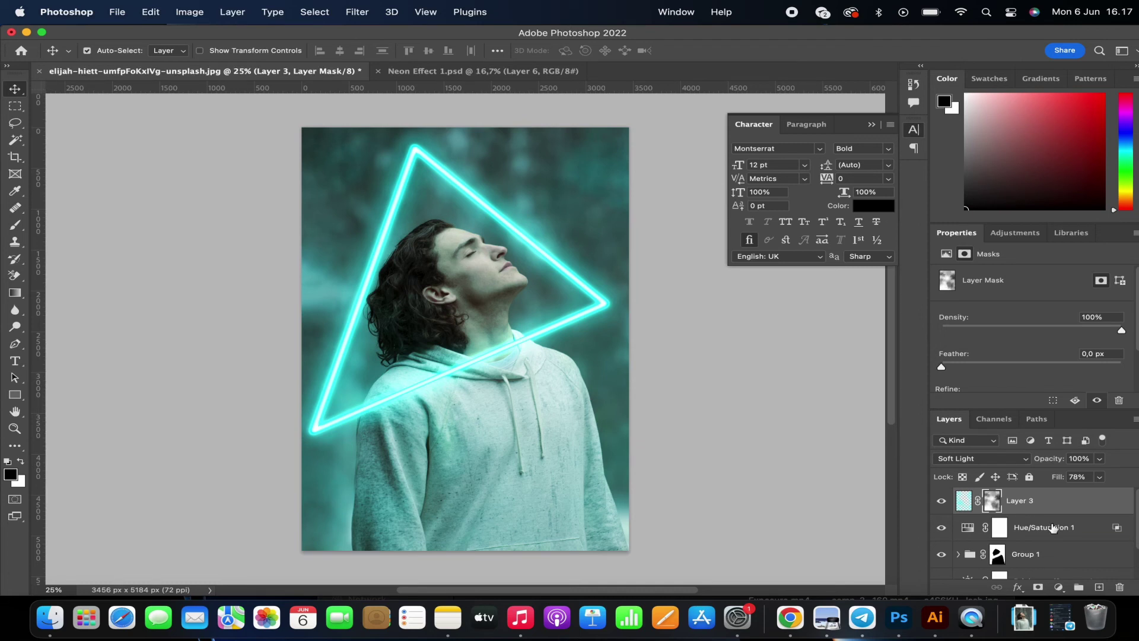
Collapse the Character panel and examine the neon triangle and cyan tint both close up and across the whole image.
{"action": "key", "text": "super+minus"}
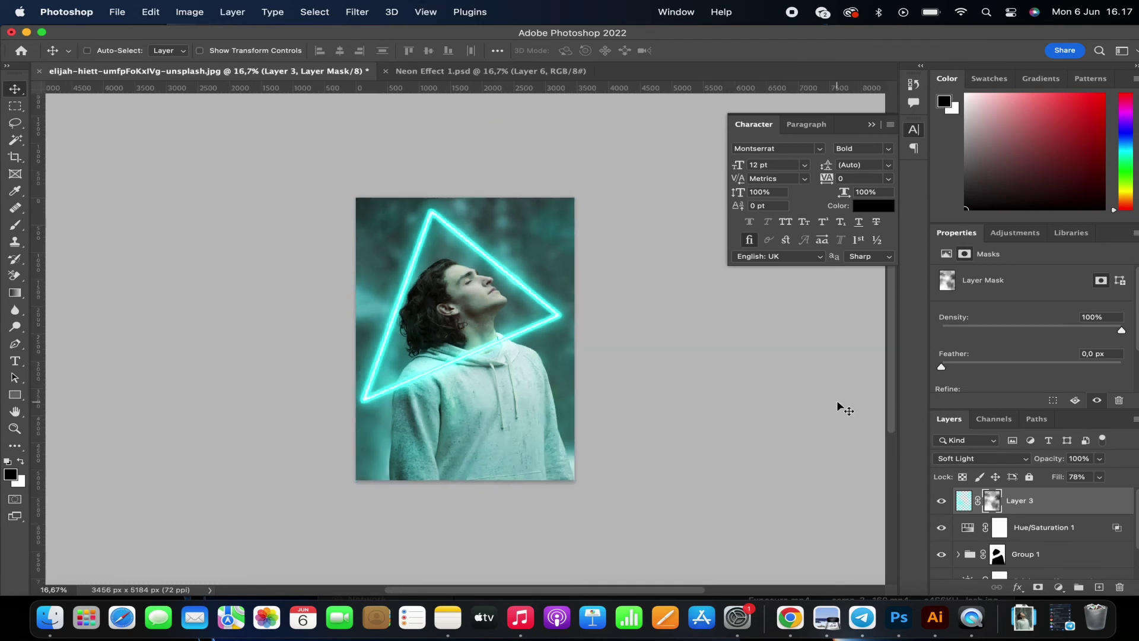
{"action": "key", "text": "super+minus"}
{"action": "key", "text": "super+plus"}
{"action": "key", "text": "super+plus"}
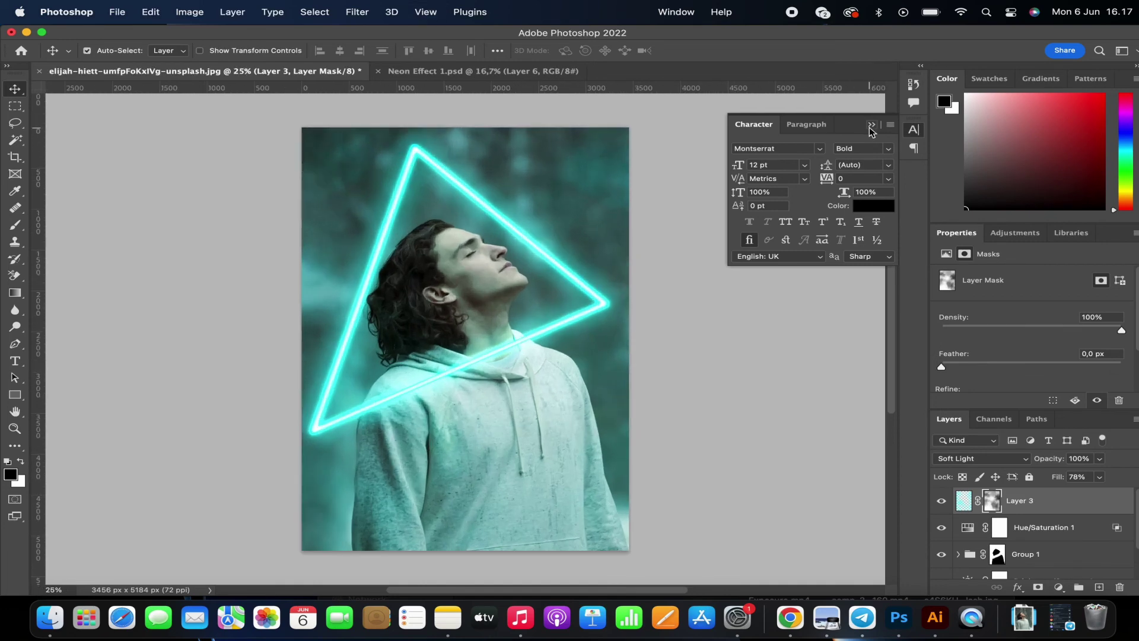
{"action": "left_click", "coordinate": [760, 315]}
{"action": "key", "text": "super+plus"}
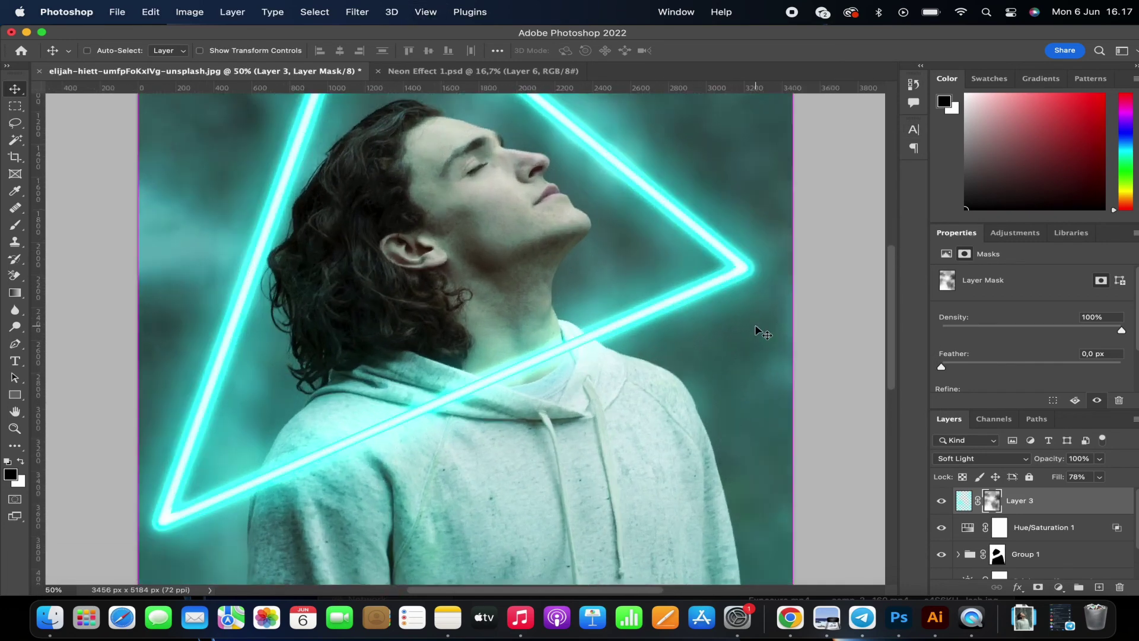
{"action": "key", "text": "super+minus"}
{"action": "key", "text": "super+minus"}
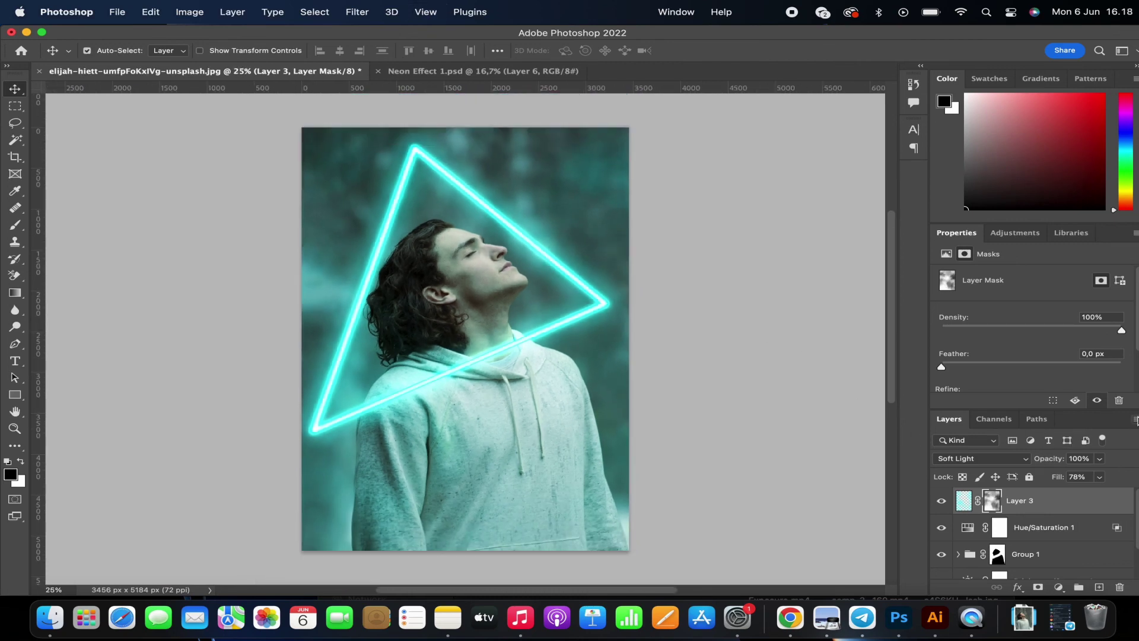
Flatten all layers of the portrait into a single Background layer.
{"action": "left_click", "coordinate": [1134, 419]}
{"action": "left_click", "coordinate": [1033, 527]}
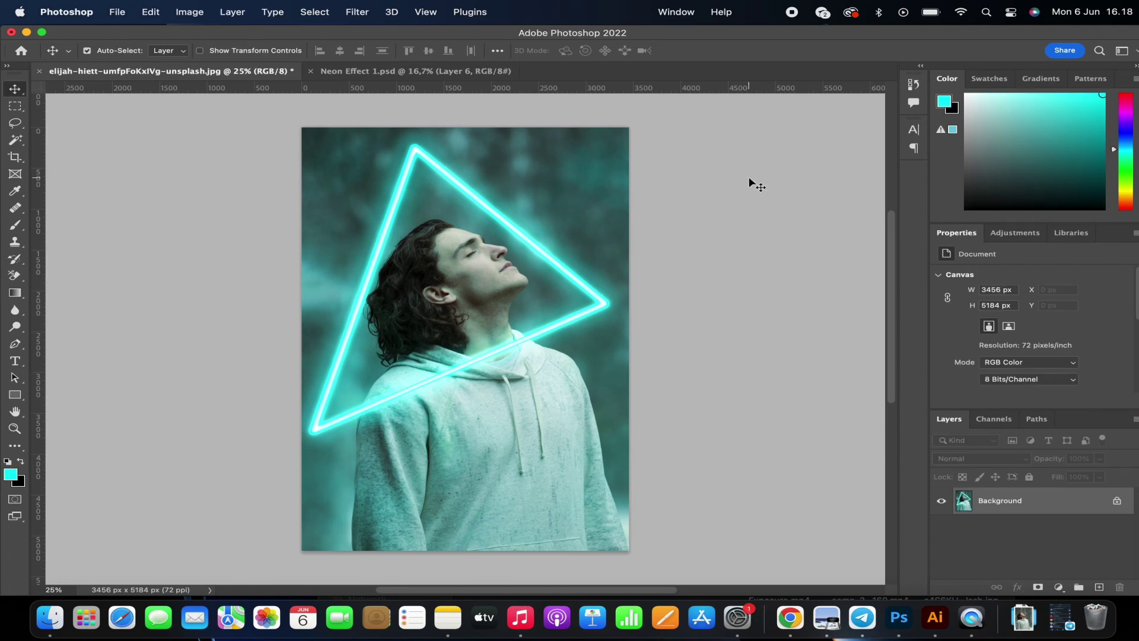
{"action": "left_click", "coordinate": [792, 12]}
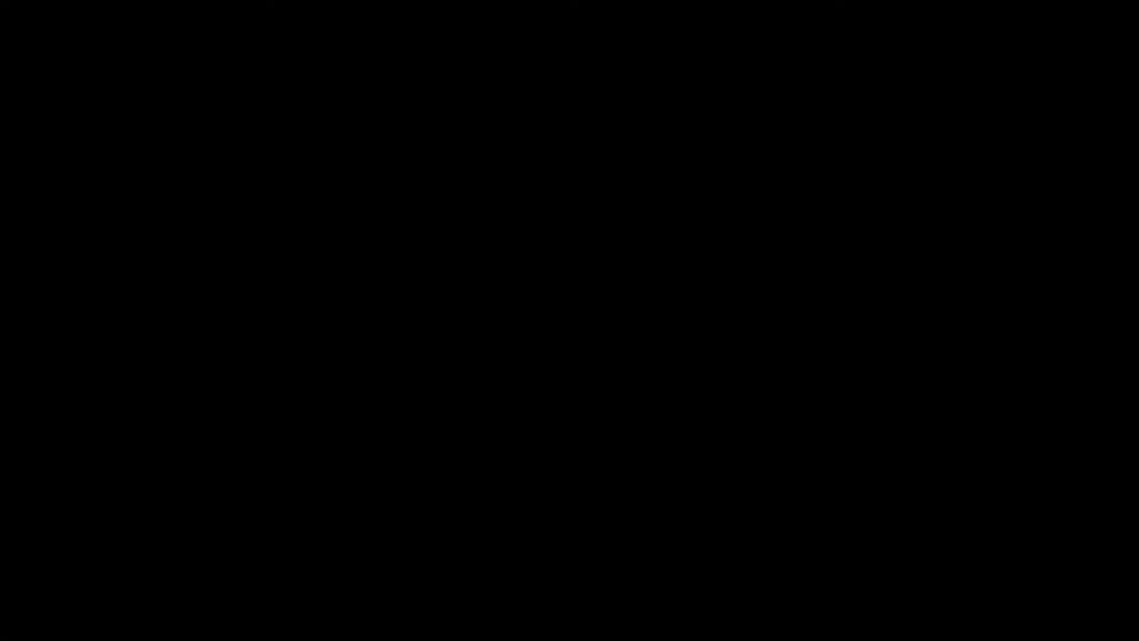